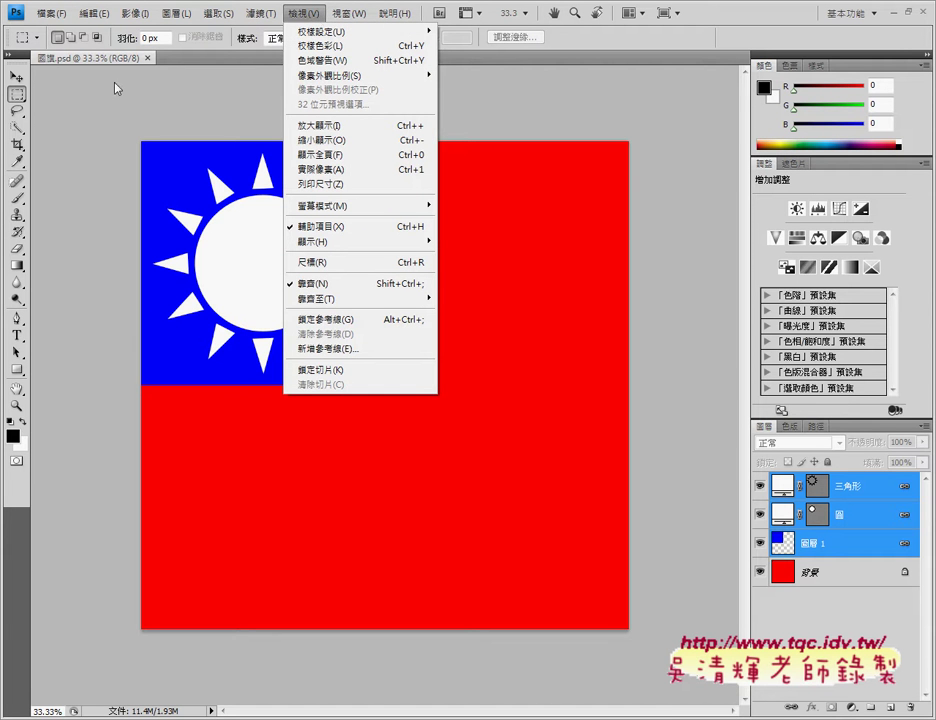
Cycle through the Move, rectangular marquee, lasso and quick selection tool choices.
{"action": "left_click", "coordinate": [16, 77]}
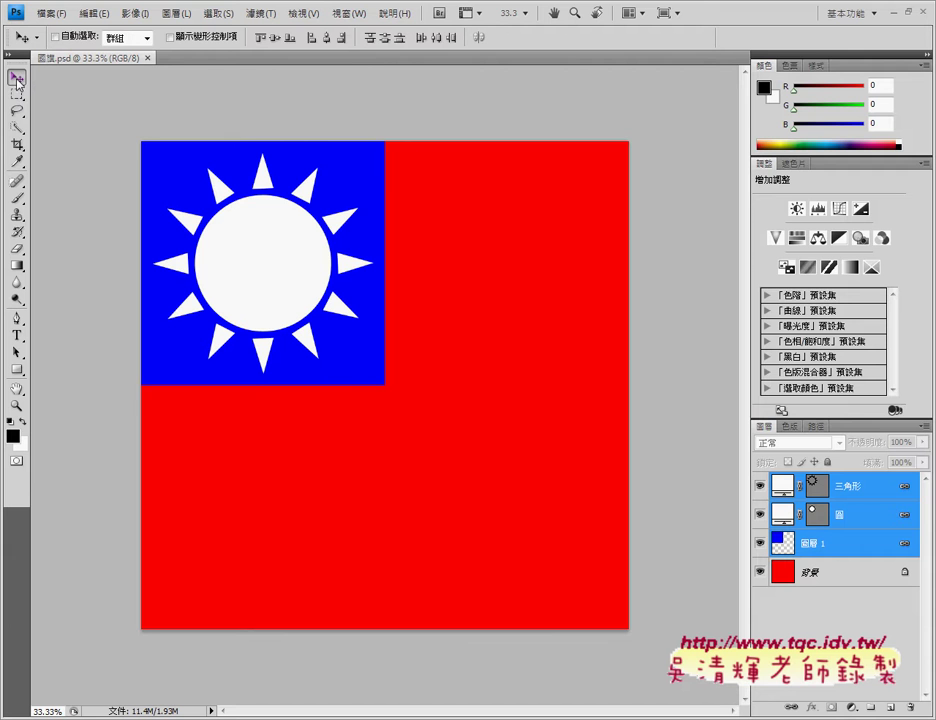
{"action": "left_click", "coordinate": [18, 88]}
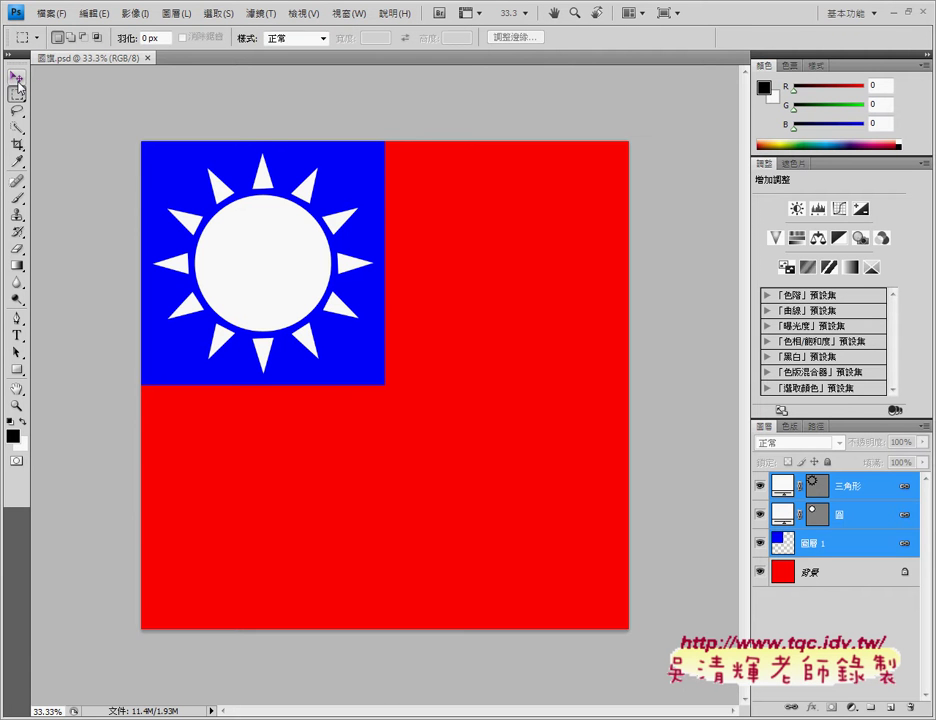
{"action": "left_click", "coordinate": [17, 80]}
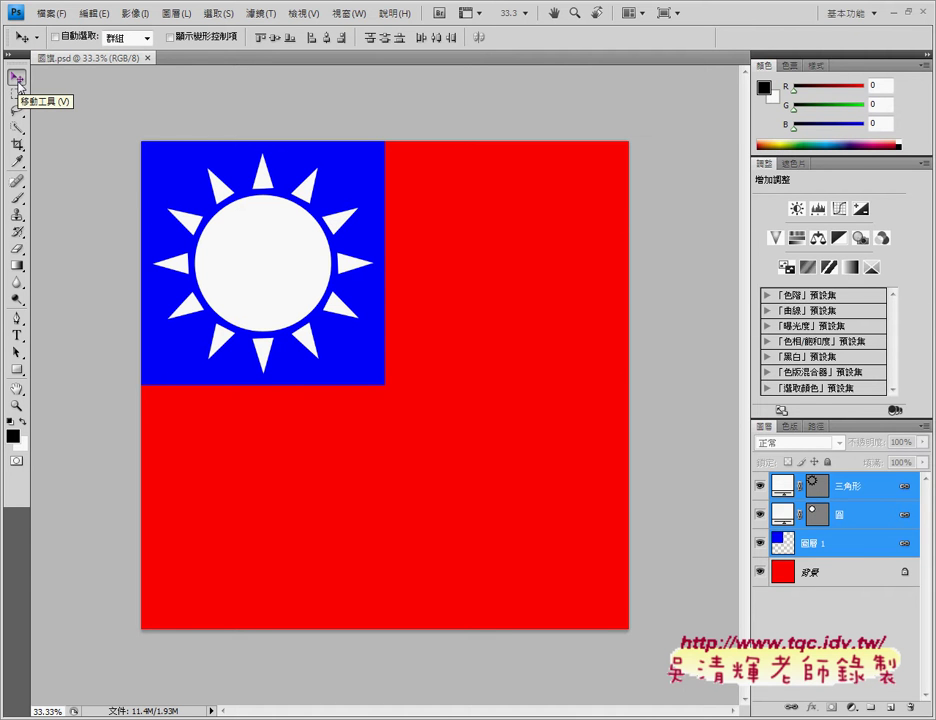
{"action": "left_click", "coordinate": [20, 101]}
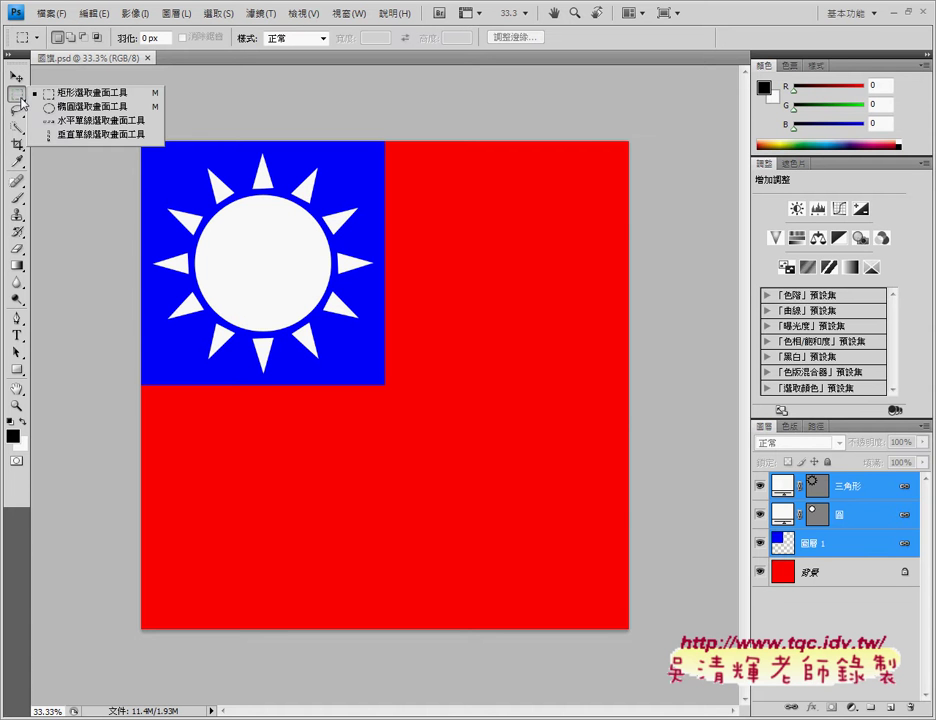
{"action": "left_click", "coordinate": [41, 143]}
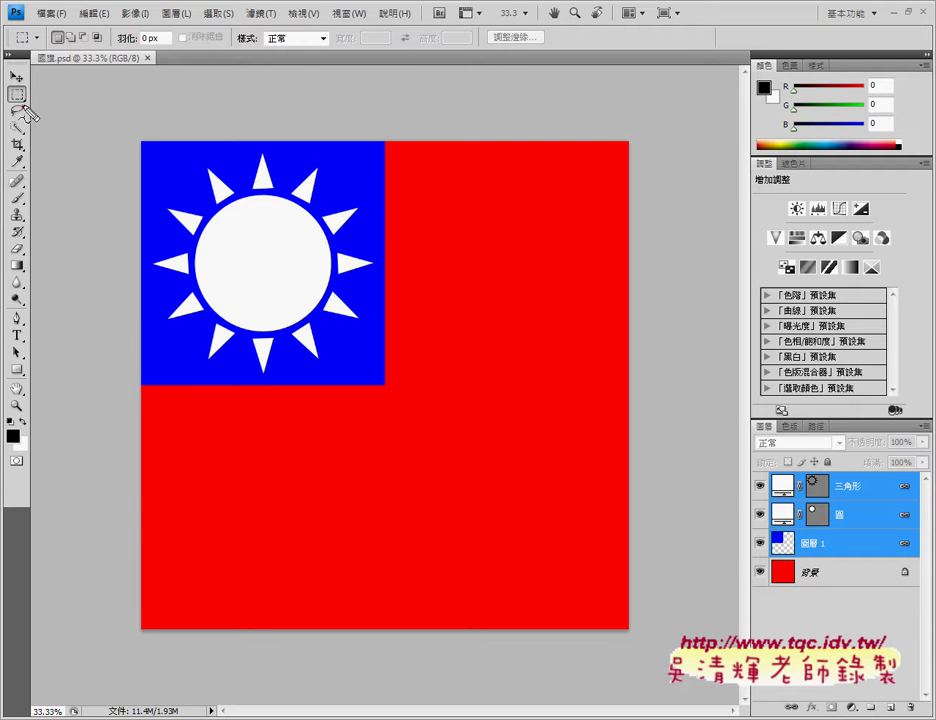
{"action": "left_click_drag", "start_coordinate": [24, 92], "coordinate": [26, 106]}
{"action": "key", "text": "Escape"}
{"action": "left_click", "coordinate": [18, 95]}
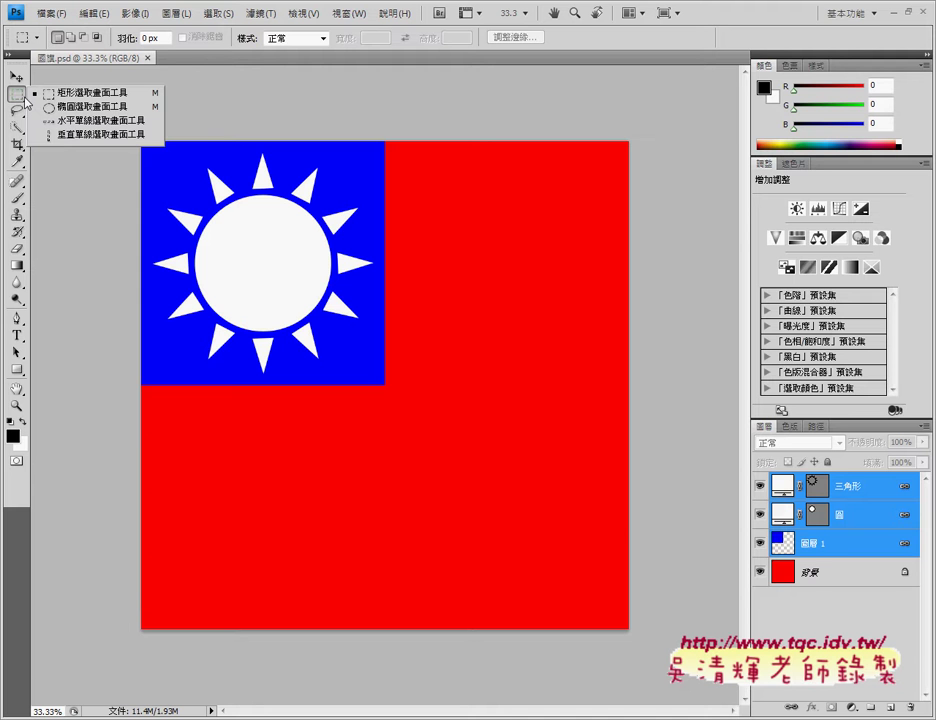
{"action": "left_click", "coordinate": [16, 110]}
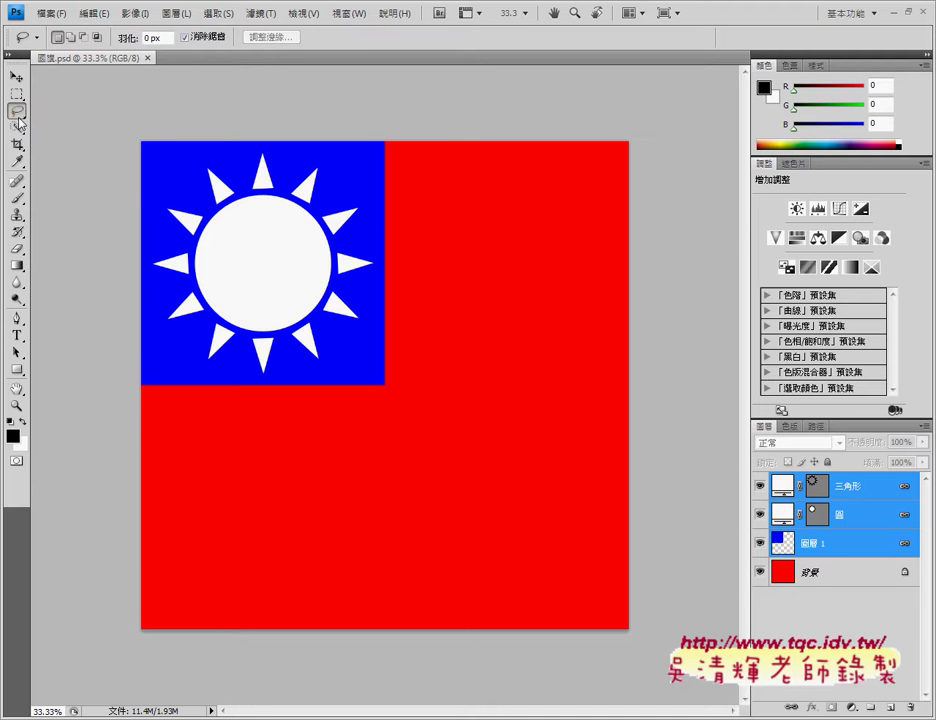
{"action": "left_click", "coordinate": [18, 130]}
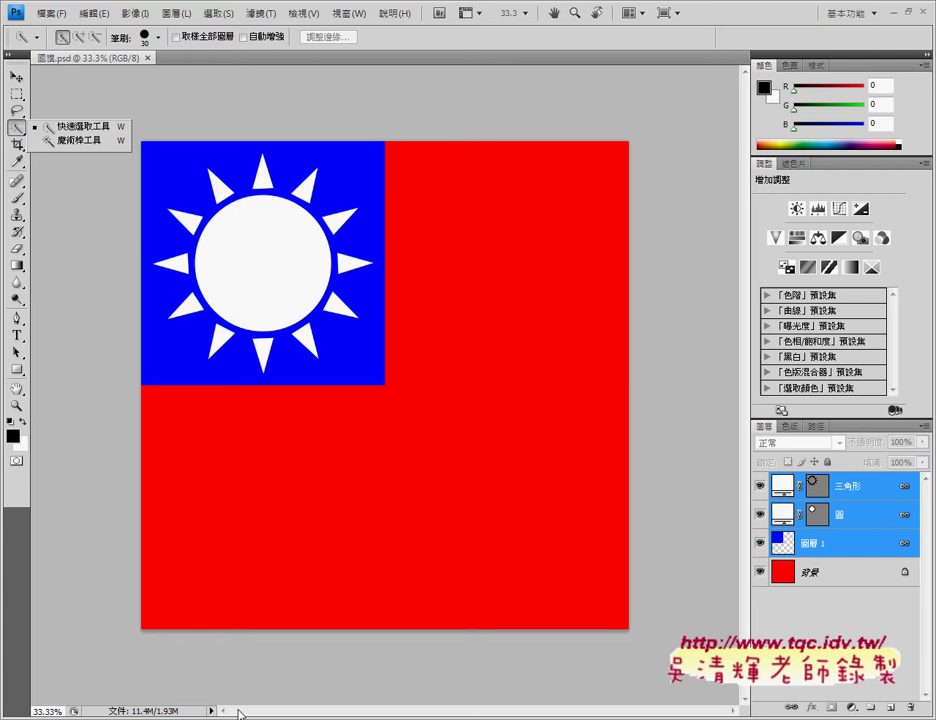
{"action": "key", "text": "Escape"}
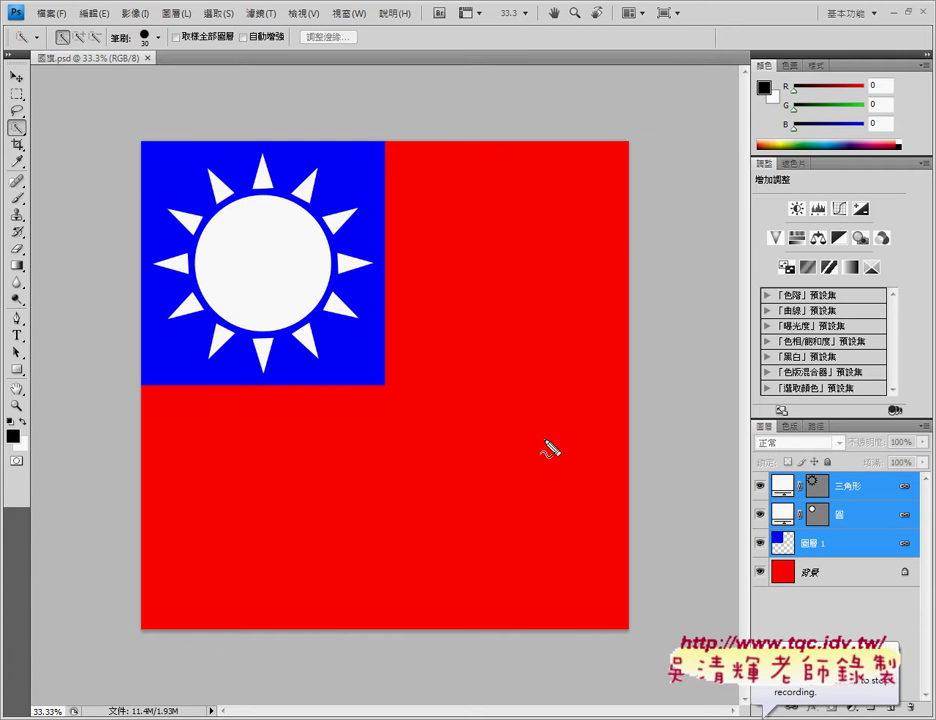
Annotate the width and height of the blue canton, then clear the marks.
{"action": "left_click_drag", "start_coordinate": [141, 133], "coordinate": [165, 123]}
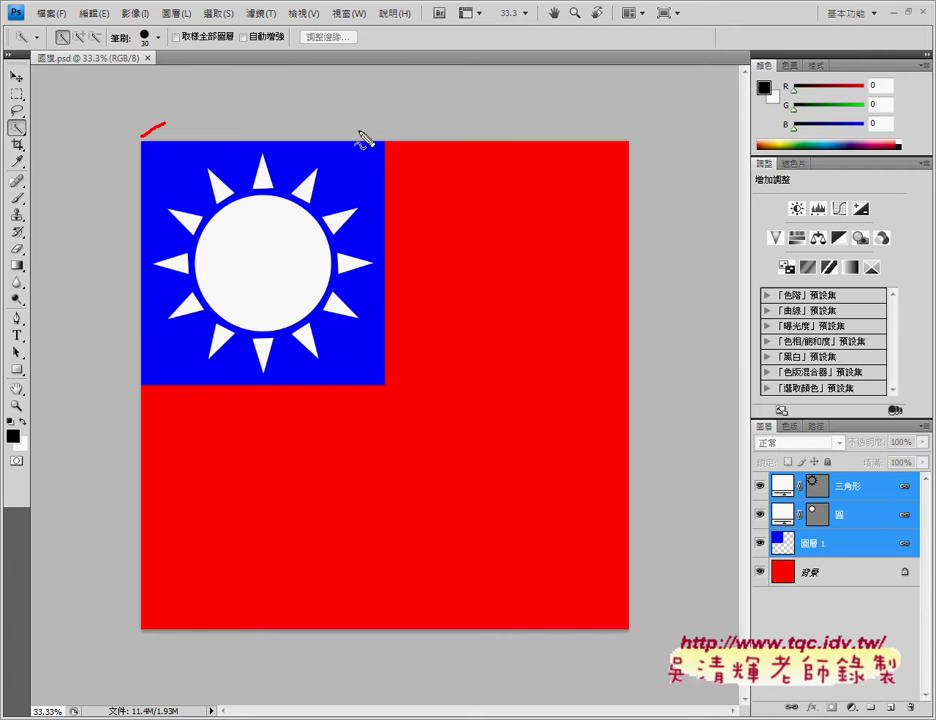
{"action": "left_click_drag", "start_coordinate": [372, 128], "coordinate": [392, 150]}
{"action": "left_click_drag", "start_coordinate": [140, 147], "coordinate": [123, 159]}
{"action": "left_click_drag", "start_coordinate": [131, 372], "coordinate": [141, 388]}
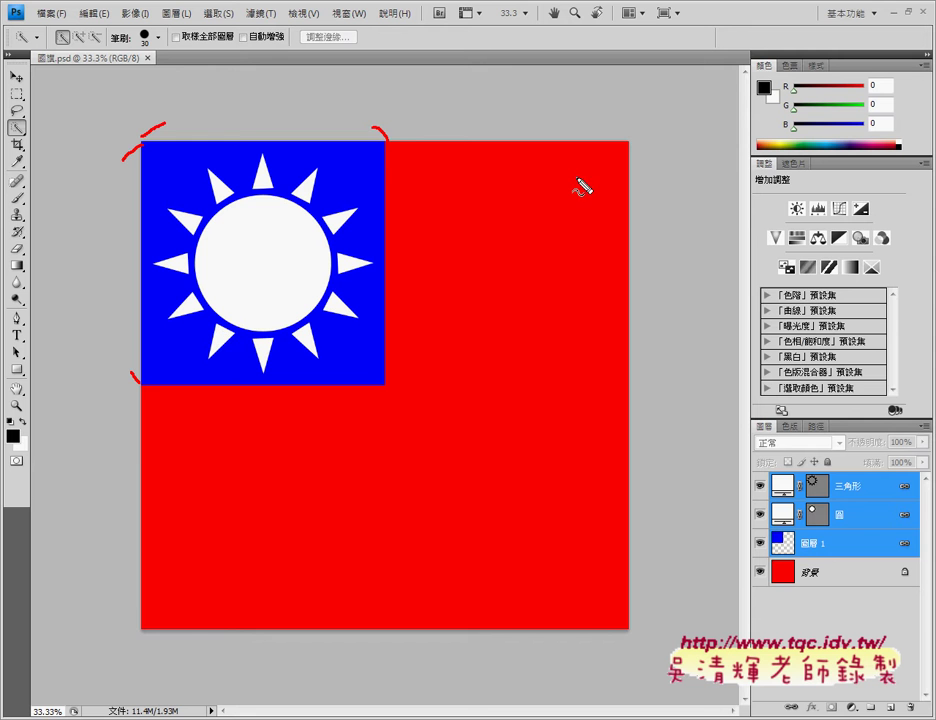
{"action": "key", "text": "Escape"}
Toggle visibility of 圖層 1 and 背景, leaving the red 背景 layer hidden.
{"action": "left_click", "coordinate": [760, 543]}
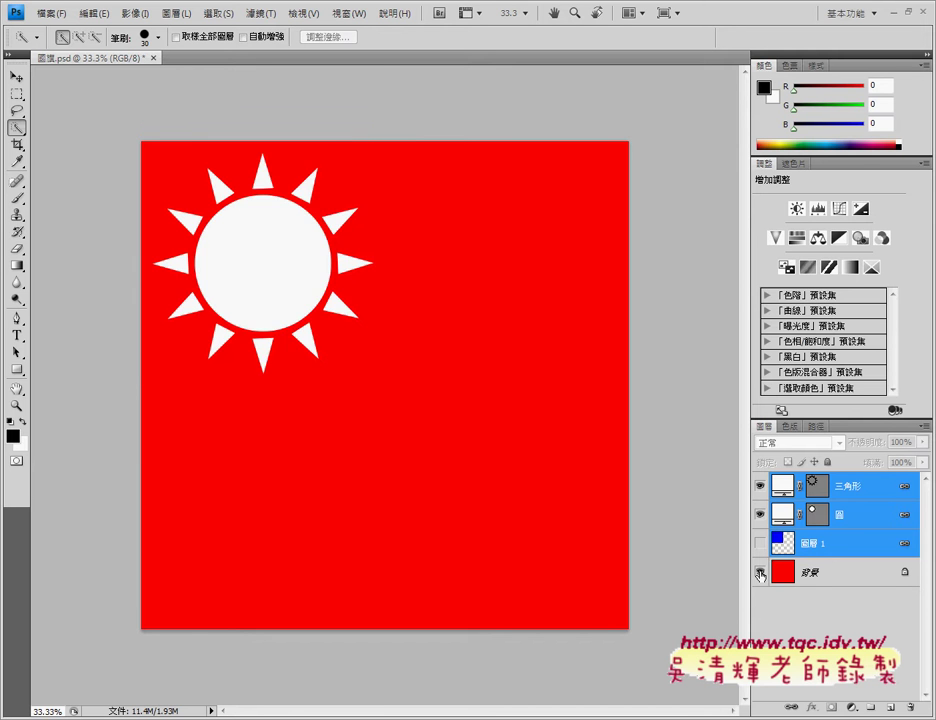
{"action": "left_click", "coordinate": [760, 571]}
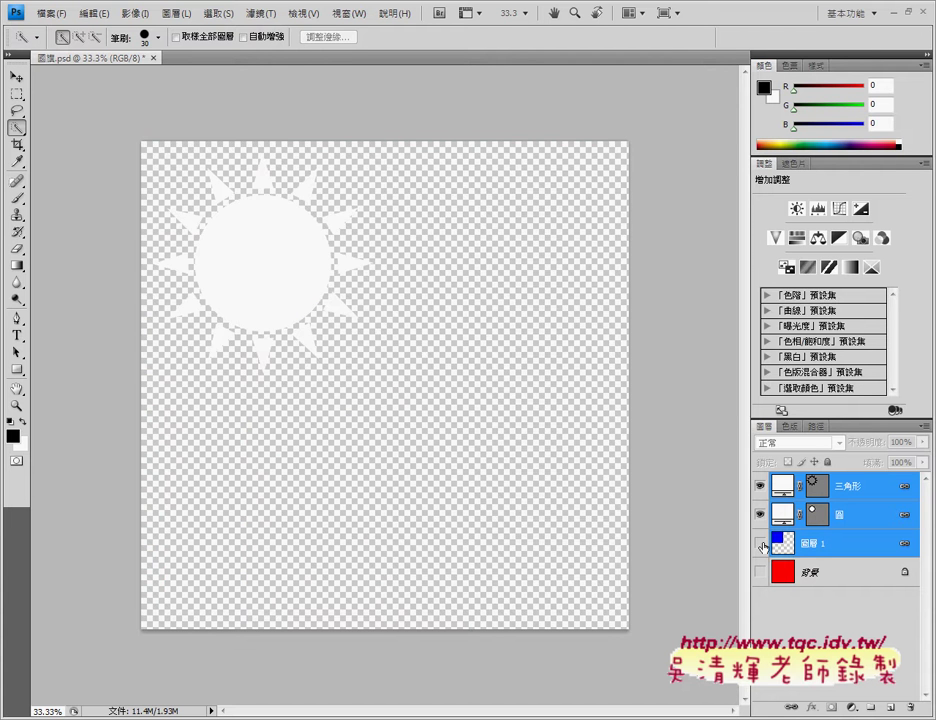
{"action": "left_click", "coordinate": [760, 543]}
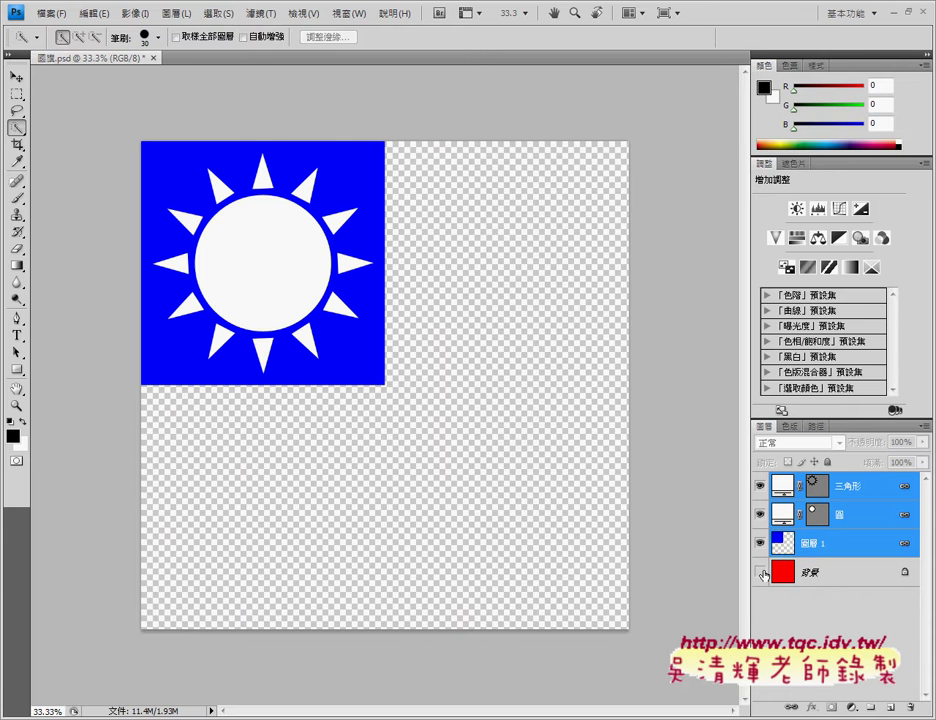
{"action": "left_click", "coordinate": [761, 572]}
{"action": "left_click", "coordinate": [761, 572]}
{"action": "left_click_drag", "start_coordinate": [143, 137], "coordinate": [156, 128]}
{"action": "left_click_drag", "start_coordinate": [369, 130], "coordinate": [382, 136]}
{"action": "mouse_move", "coordinate": [245, 101]}
{"action": "left_mouse_down"}
{"action": "mouse_move", "coordinate": [251, 131]}
{"action": "mouse_move", "coordinate": [263, 109]}
{"action": "mouse_move", "coordinate": [285, 114]}
{"action": "left_mouse_up"}
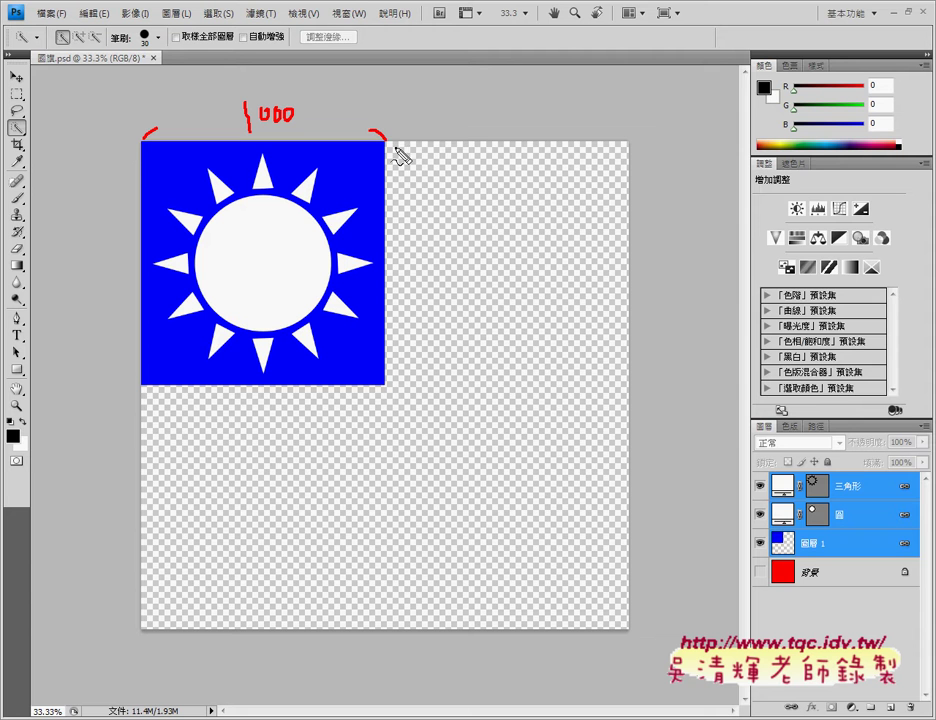
{"action": "left_click_drag", "start_coordinate": [130, 142], "coordinate": [124, 160]}
{"action": "left_click_drag", "start_coordinate": [125, 350], "coordinate": [134, 378]}
{"action": "mouse_move", "coordinate": [71, 236]}
{"action": "left_mouse_down"}
{"action": "mouse_move", "coordinate": [71, 258]}
{"action": "mouse_move", "coordinate": [90, 238]}
{"action": "mouse_move", "coordinate": [124, 237]}
{"action": "left_mouse_up"}
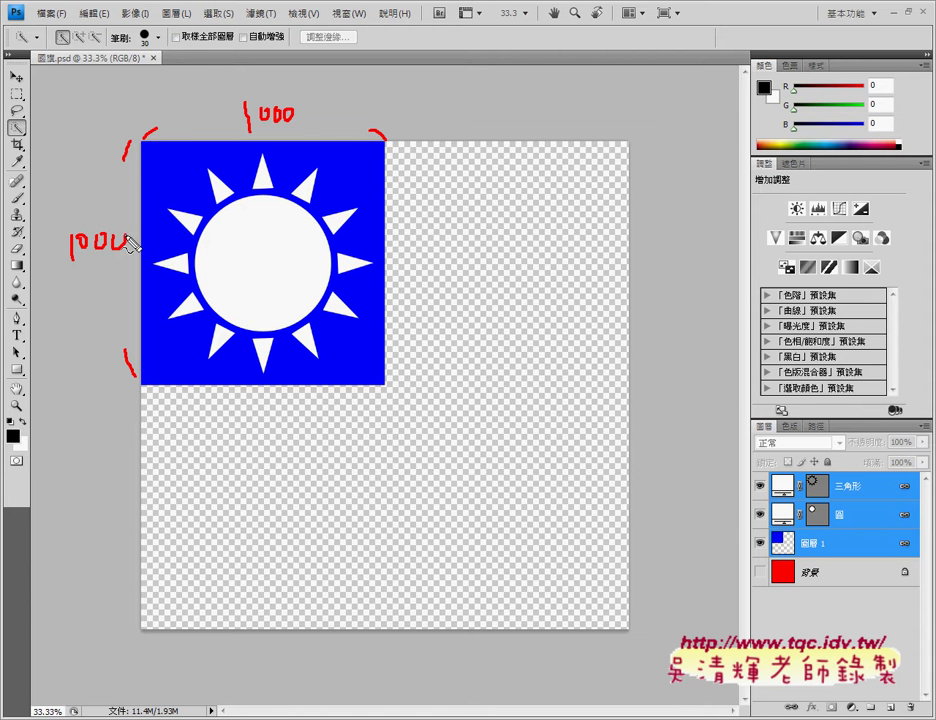
{"action": "left_click_drag", "start_coordinate": [146, 134], "coordinate": [201, 93]}
{"action": "left_click_drag", "start_coordinate": [619, 118], "coordinate": [626, 133]}
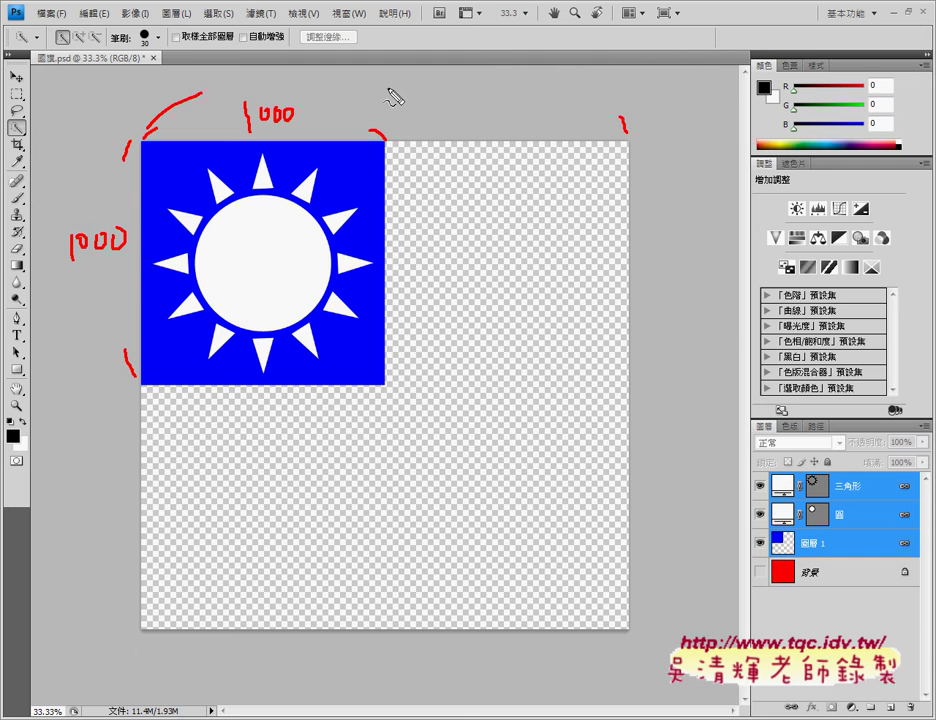
{"action": "mouse_move", "coordinate": [392, 90]}
{"action": "left_mouse_down"}
{"action": "mouse_move", "coordinate": [410, 101]}
{"action": "mouse_move", "coordinate": [436, 90]}
{"action": "left_mouse_up"}
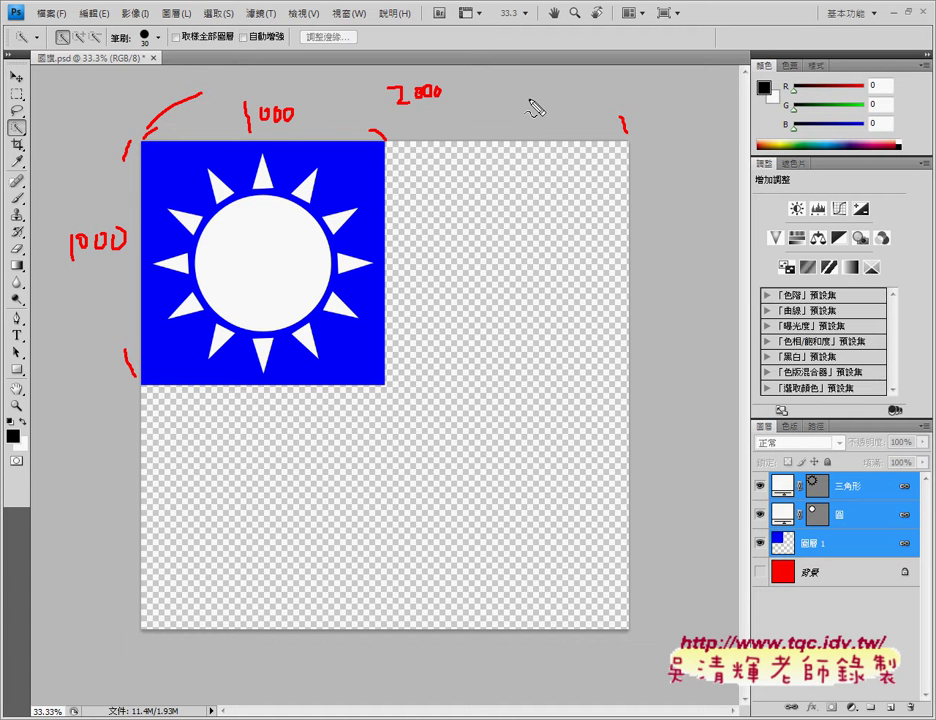
{"action": "key", "text": "Escape"}
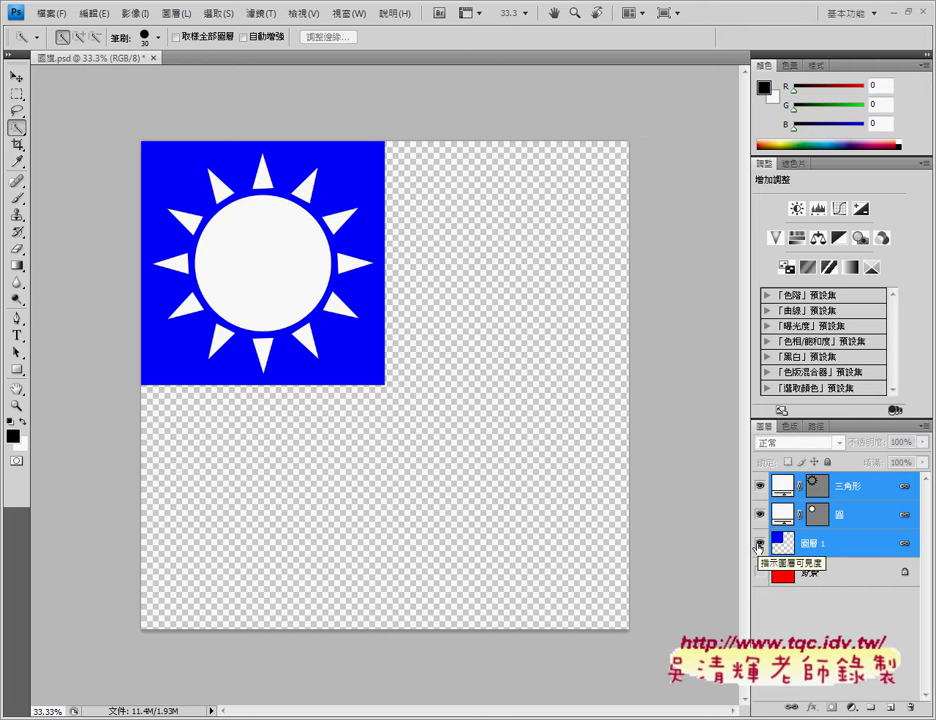
{"action": "left_click", "coordinate": [759, 544]}
{"action": "left_click", "coordinate": [759, 544]}
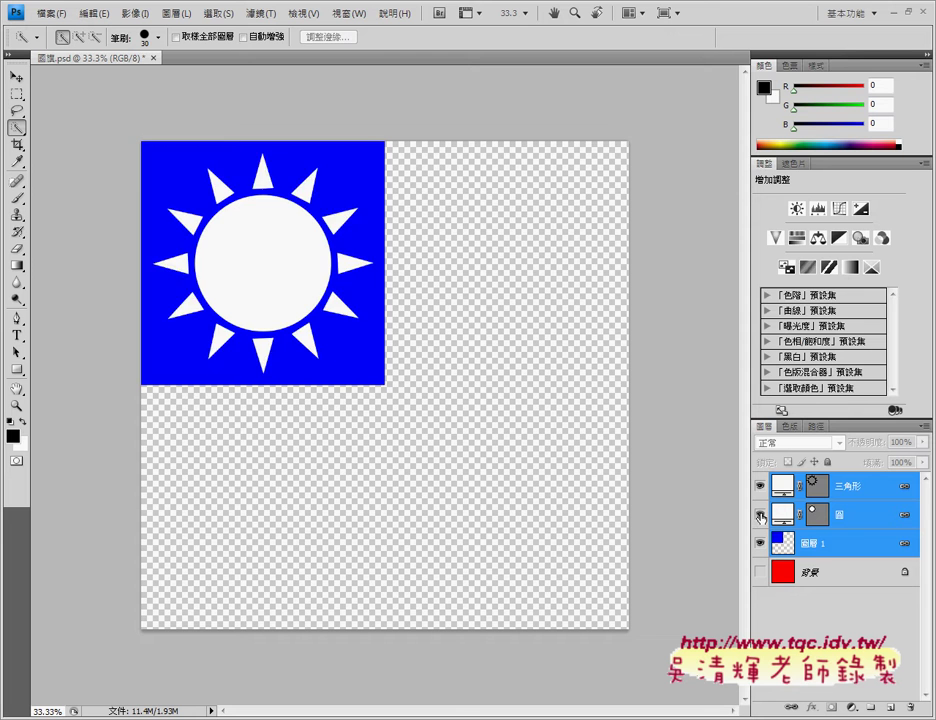
{"action": "left_click", "coordinate": [759, 486]}
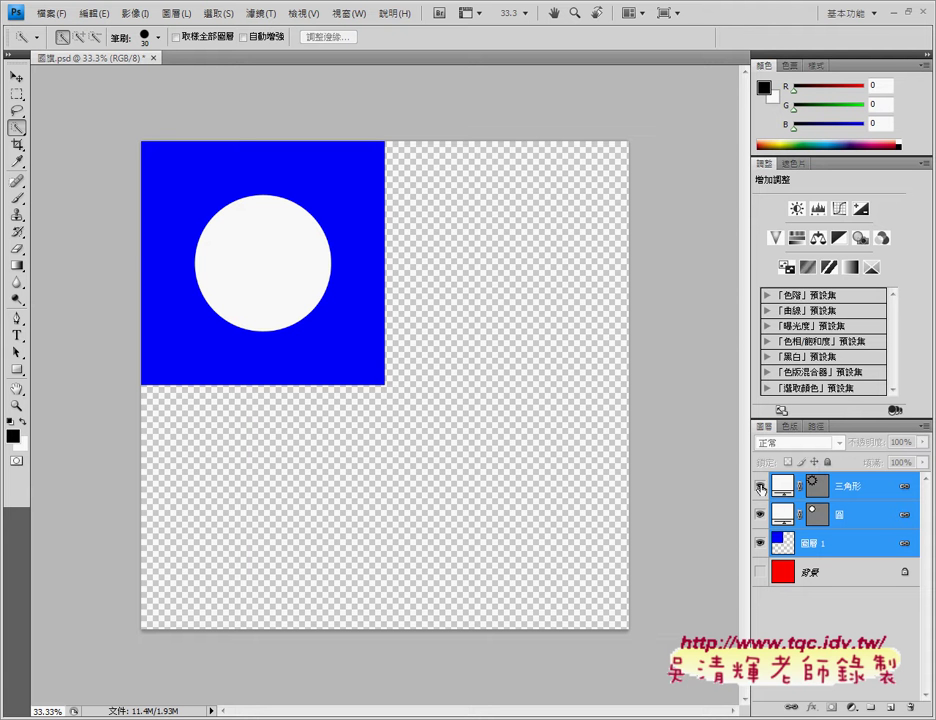
{"action": "left_click", "coordinate": [760, 487]}
{"action": "left_click", "coordinate": [760, 487]}
{"action": "left_click", "coordinate": [760, 487]}
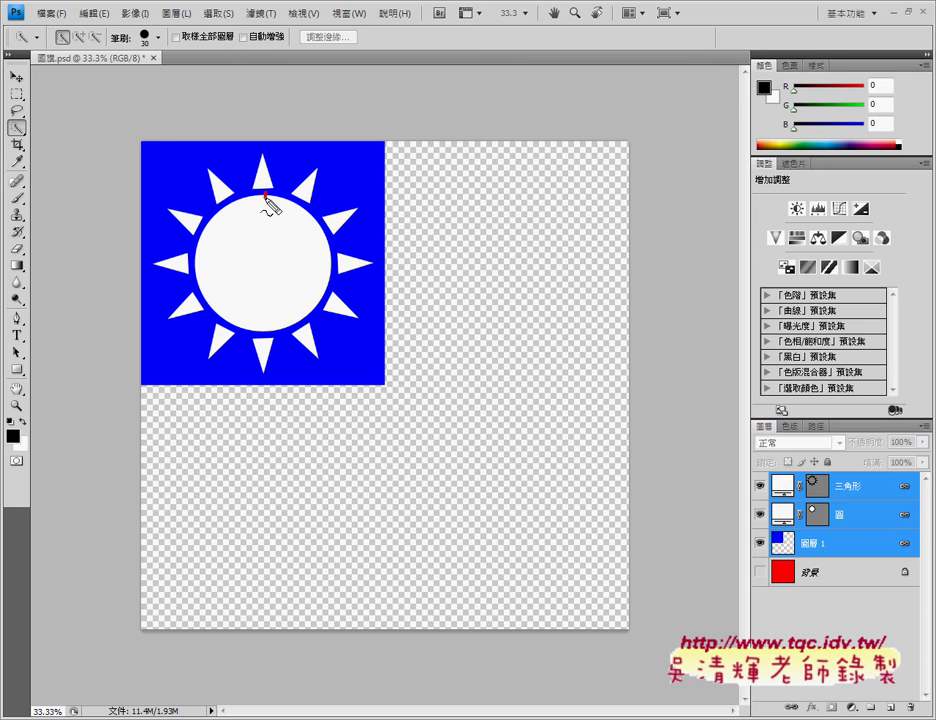
{"action": "mouse_move", "coordinate": [263, 197]}
{"action": "left_mouse_down"}
{"action": "mouse_move", "coordinate": [260, 158]}
{"action": "mouse_move", "coordinate": [266, 194]}
{"action": "left_mouse_up"}
{"action": "left_click_drag", "start_coordinate": [261, 158], "coordinate": [262, 243]}
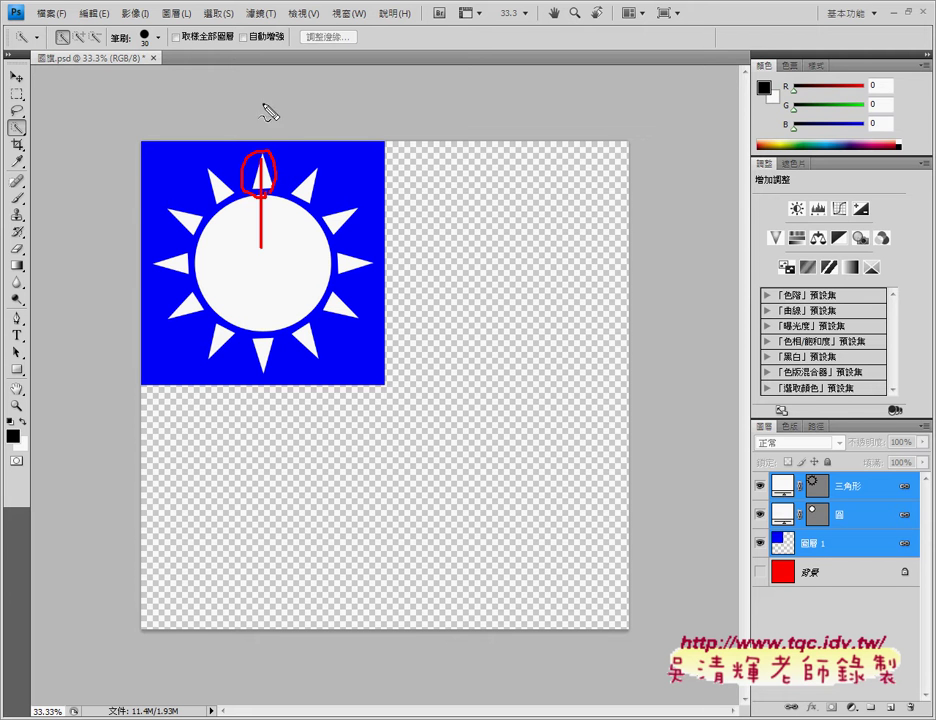
{"action": "left_click_drag", "start_coordinate": [263, 106], "coordinate": [262, 110]}
{"action": "left_click_drag", "start_coordinate": [262, 247], "coordinate": [334, 140]}
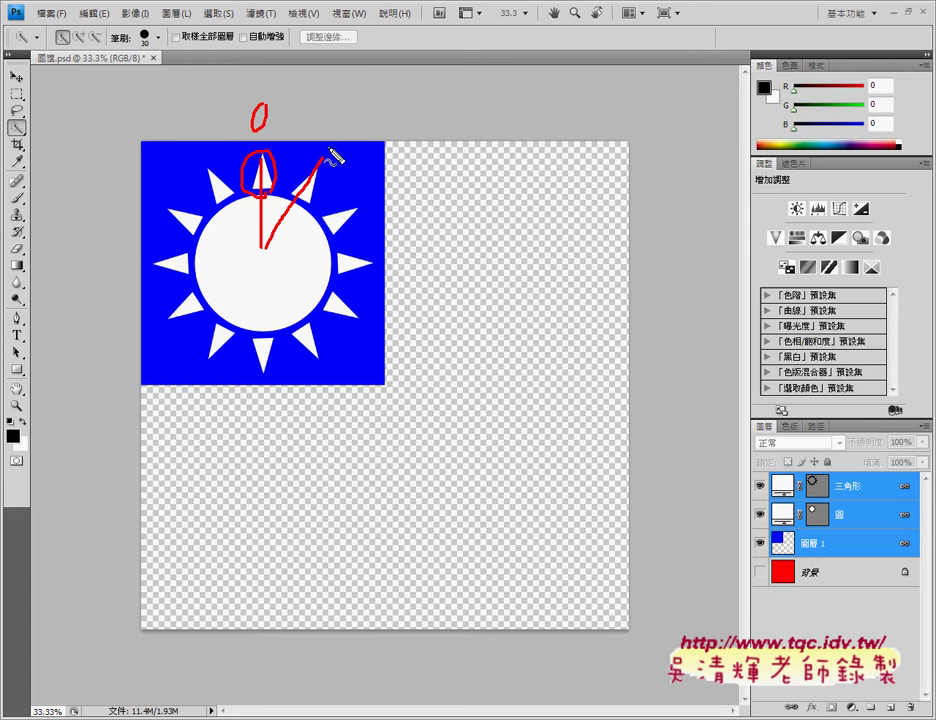
{"action": "left_click_drag", "start_coordinate": [260, 218], "coordinate": [274, 224]}
{"action": "mouse_move", "coordinate": [295, 102]}
{"action": "left_mouse_down"}
{"action": "mouse_move", "coordinate": [304, 112]}
{"action": "mouse_move", "coordinate": [295, 128]}
{"action": "mouse_move", "coordinate": [313, 110]}
{"action": "left_mouse_up"}
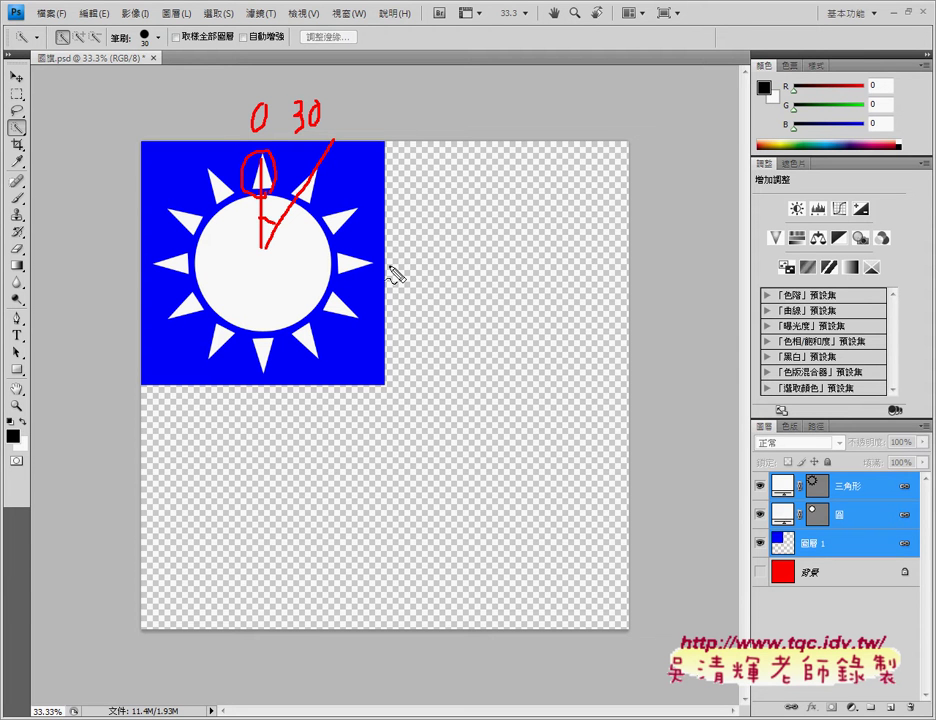
{"action": "key", "text": "Escape"}
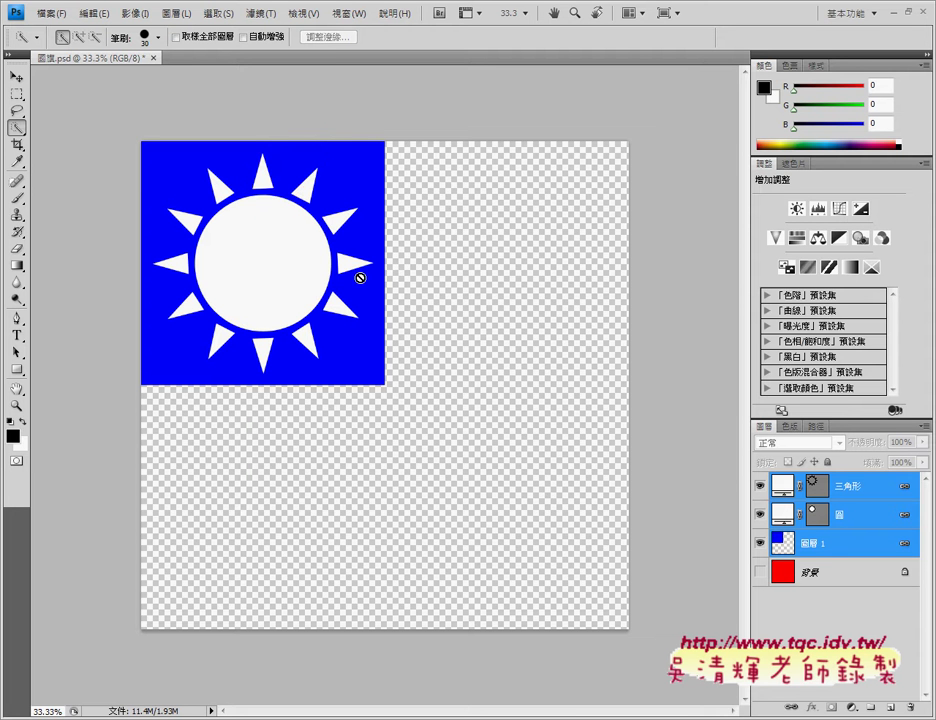
Start a new document named 國徽 and switch its size units to pixels (454 × 340).
{"action": "left_click", "coordinate": [62, 14]}
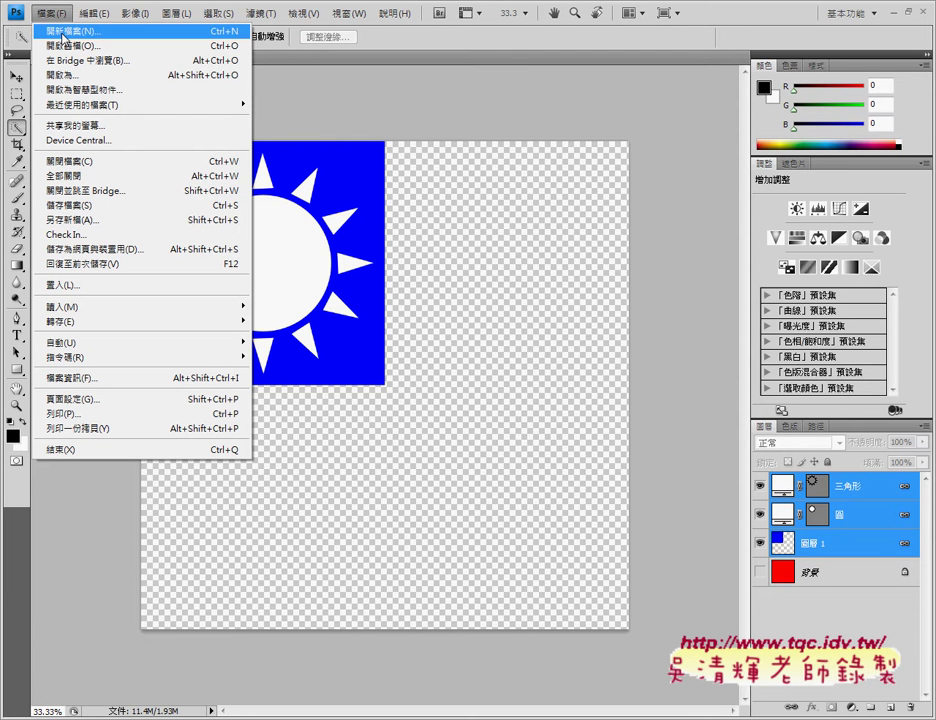
{"action": "left_click", "coordinate": [63, 31]}
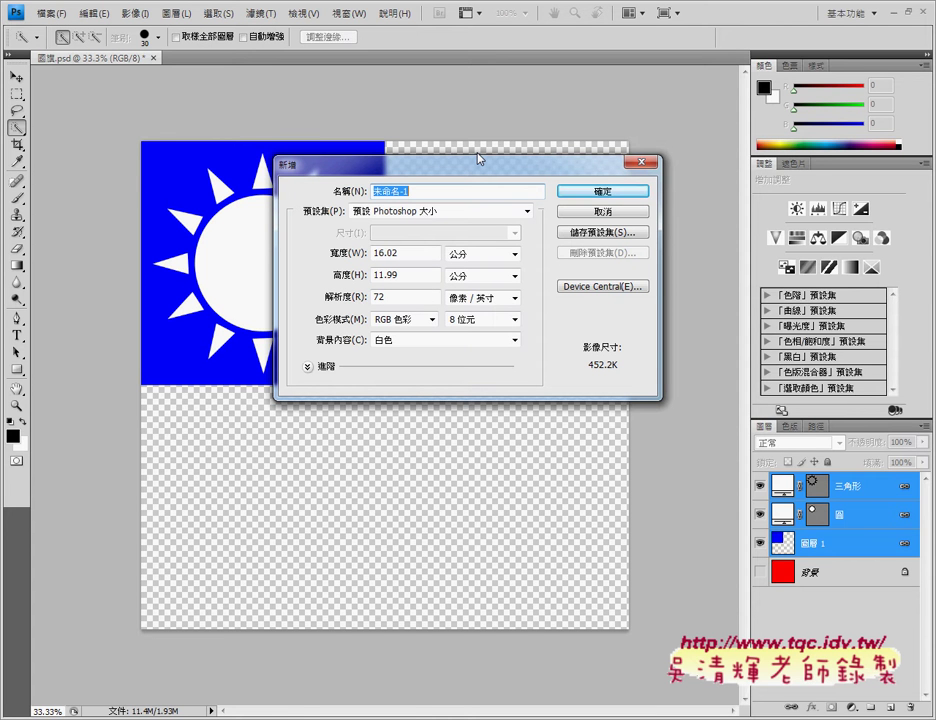
{"action": "type", "text": "國"}
{"action": "type", "text": "徽"}
{"action": "key", "text": "Return"}
{"action": "left_click", "coordinate": [490, 256]}
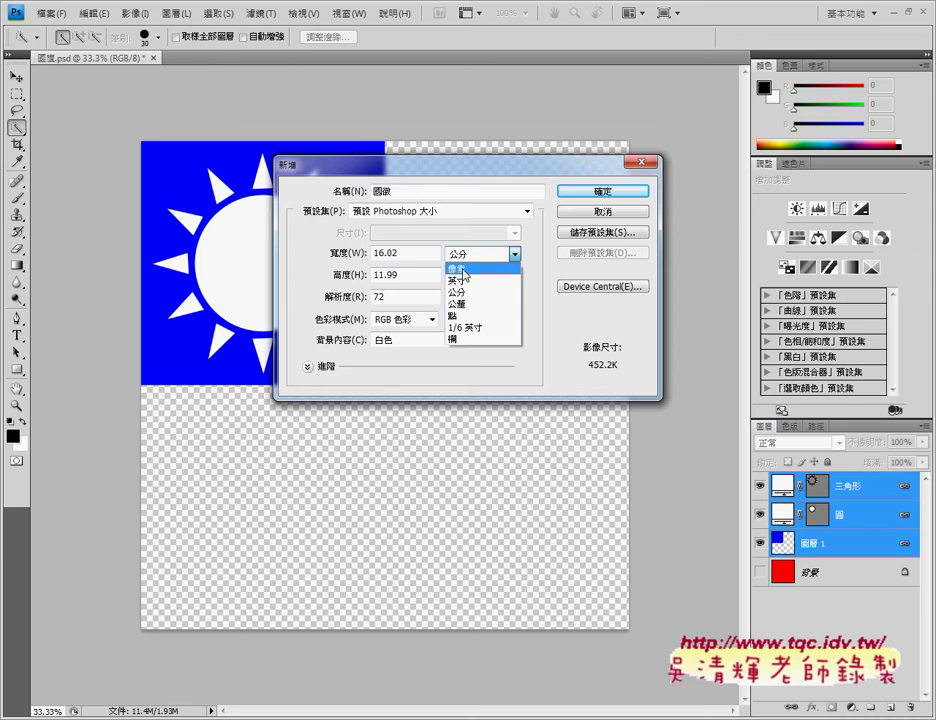
{"action": "left_click", "coordinate": [462, 269]}
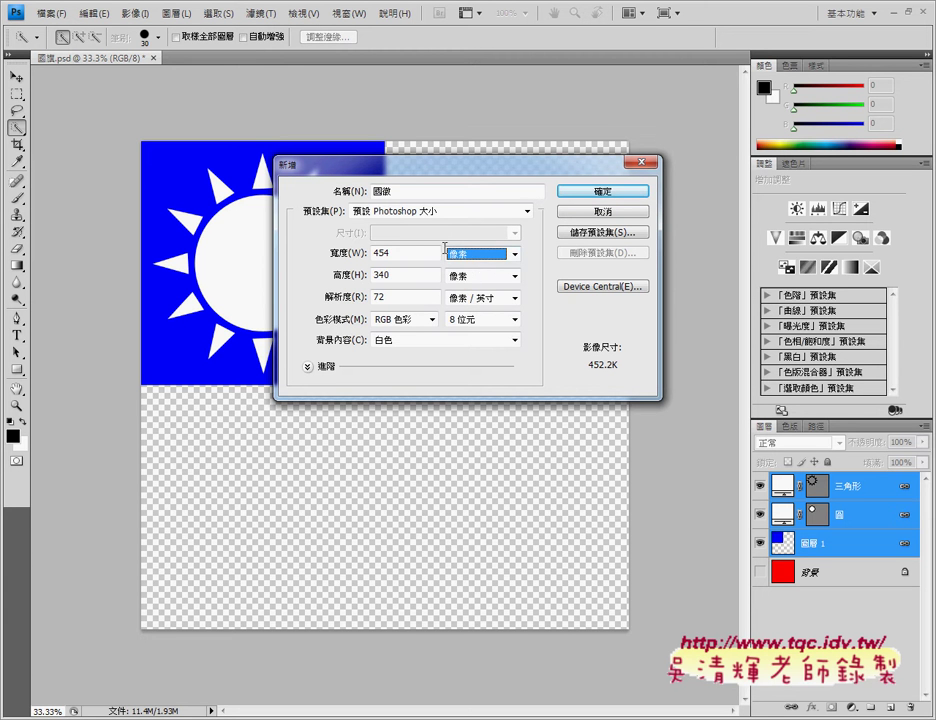
Set the new document's width and height to 1000 pixels.
{"action": "left_click_drag", "start_coordinate": [400, 254], "coordinate": [358, 255]}
{"action": "type", "text": "1"}
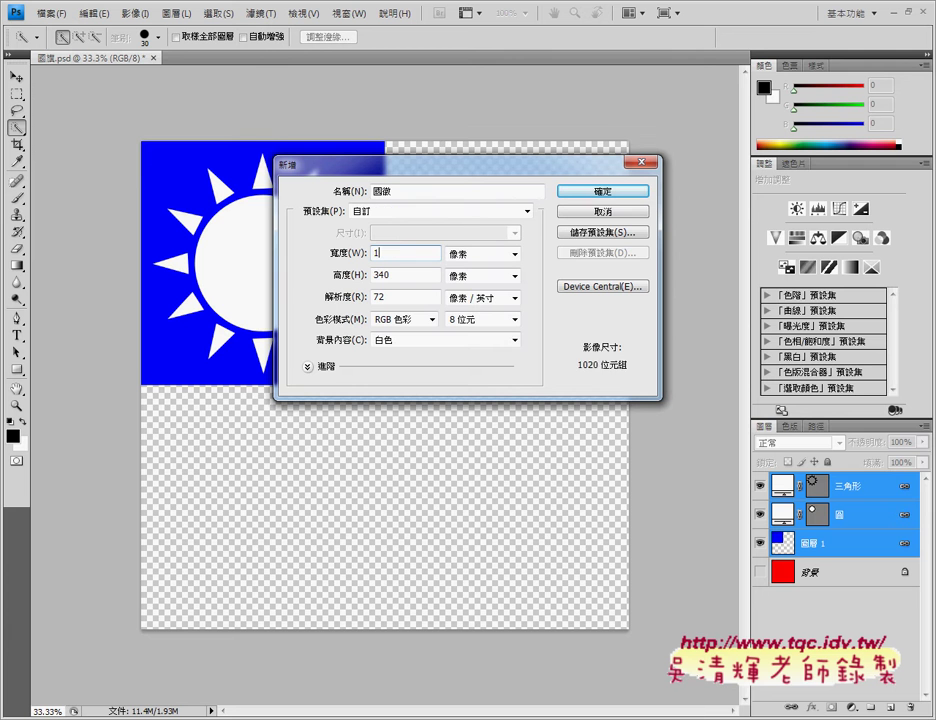
{"action": "type", "text": "000"}
{"action": "key", "text": "Tab"}
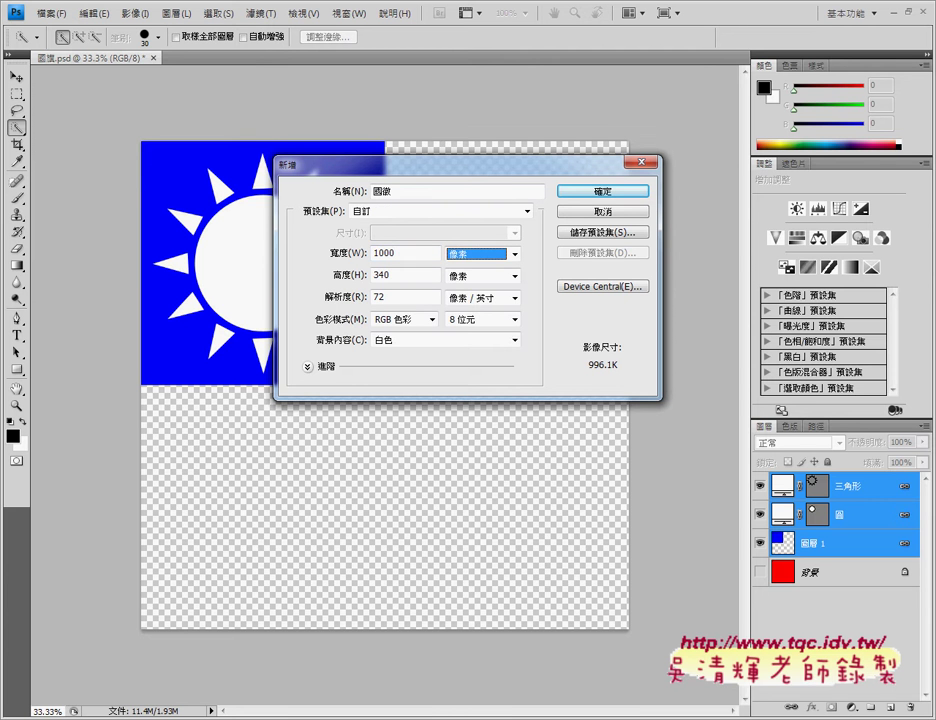
{"action": "double_click", "coordinate": [410, 274]}
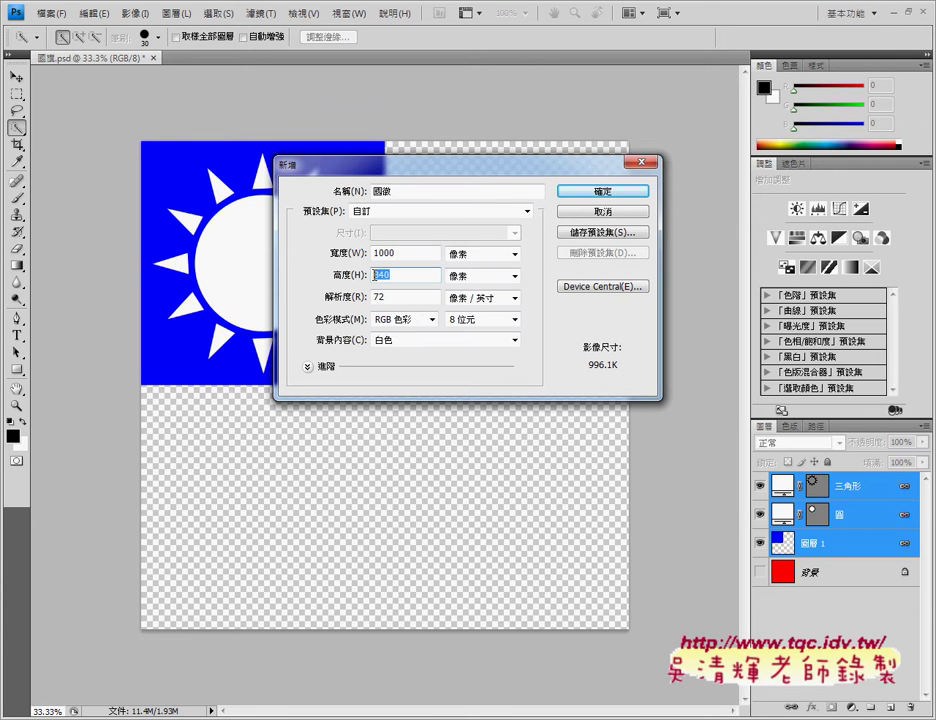
{"action": "type", "text": "1000"}
Keep the name 國徽 and RGB colour mode, and create the document.
{"action": "double_click", "coordinate": [380, 191]}
{"action": "mouse_move", "coordinate": [379, 196]}
{"action": "left_mouse_down"}
{"action": "mouse_move", "coordinate": [397, 186]}
{"action": "mouse_move", "coordinate": [380, 212]}
{"action": "left_mouse_up"}
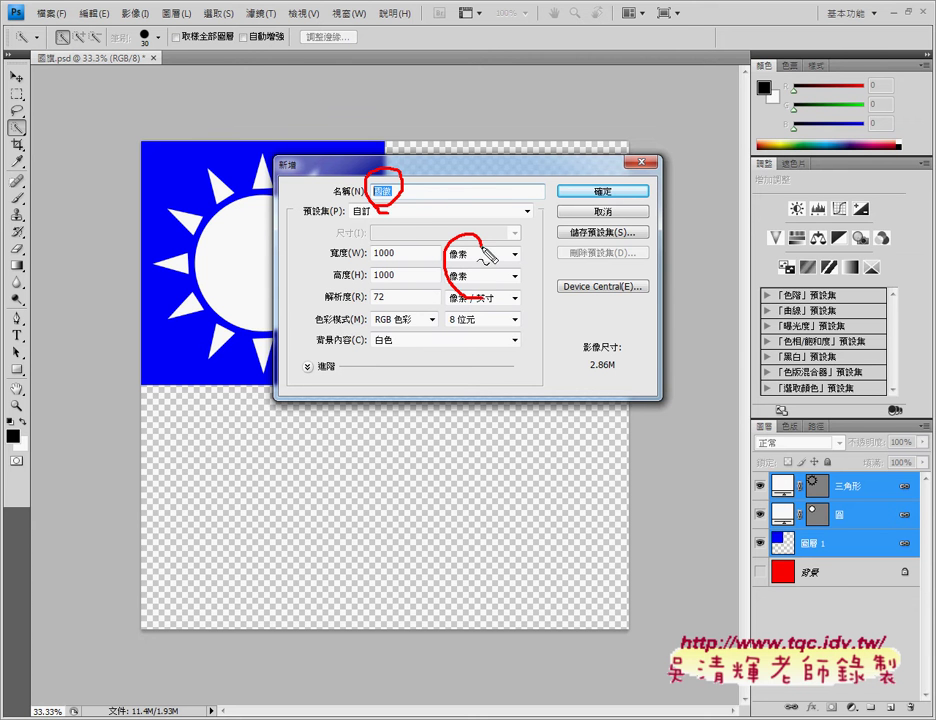
{"action": "left_click_drag", "start_coordinate": [458, 238], "coordinate": [470, 296]}
{"action": "mouse_move", "coordinate": [400, 298]}
{"action": "left_mouse_down"}
{"action": "mouse_move", "coordinate": [390, 242]}
{"action": "mouse_move", "coordinate": [403, 290]}
{"action": "left_mouse_up"}
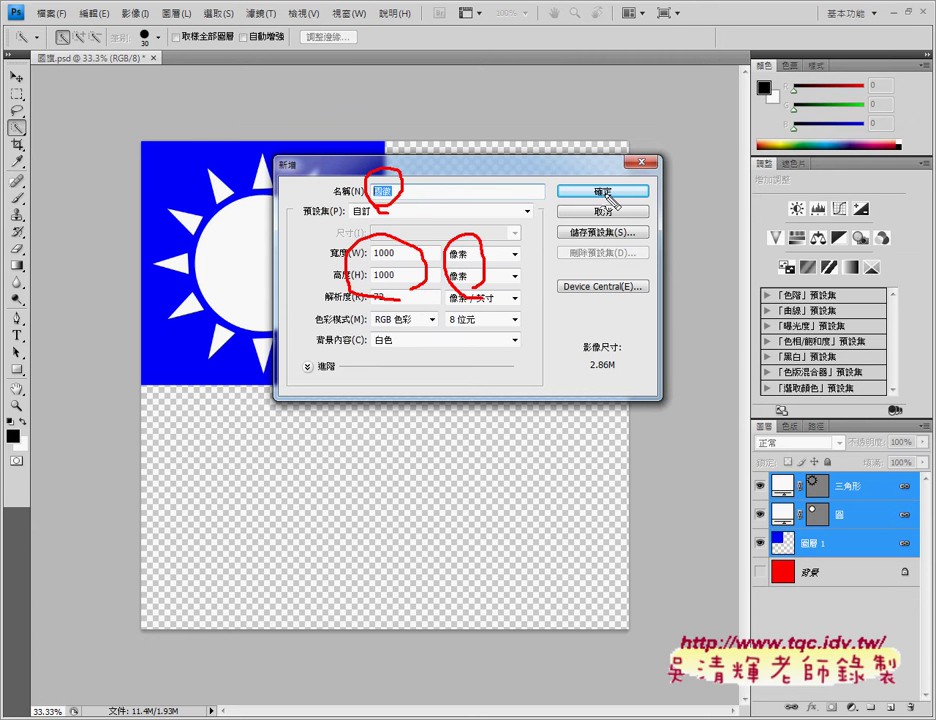
{"action": "key", "text": "Escape"}
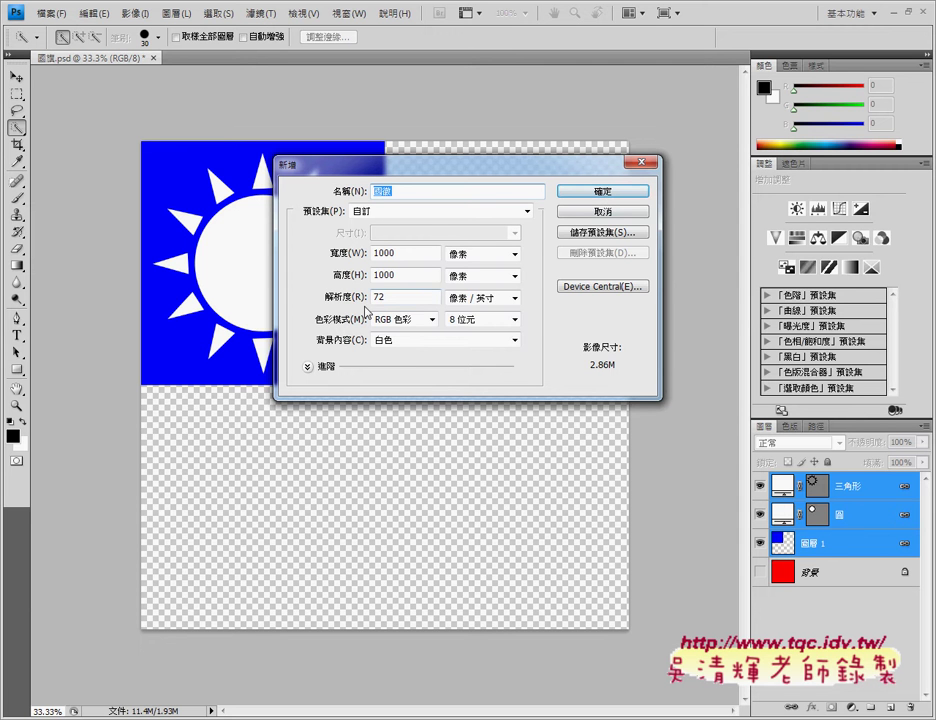
{"action": "left_click", "coordinate": [403, 320]}
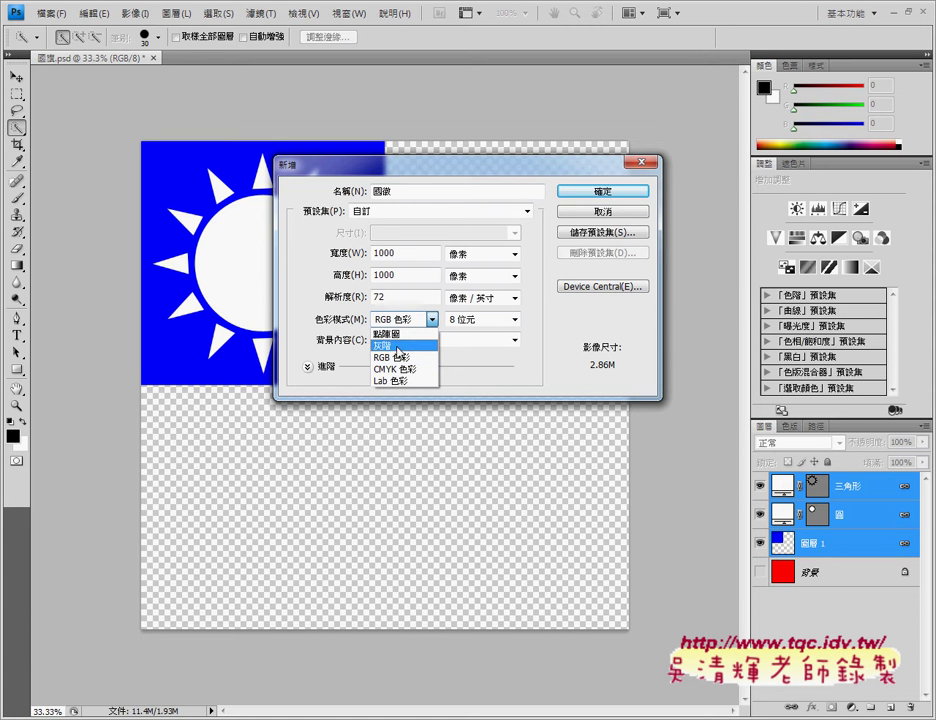
{"action": "left_click", "coordinate": [390, 320]}
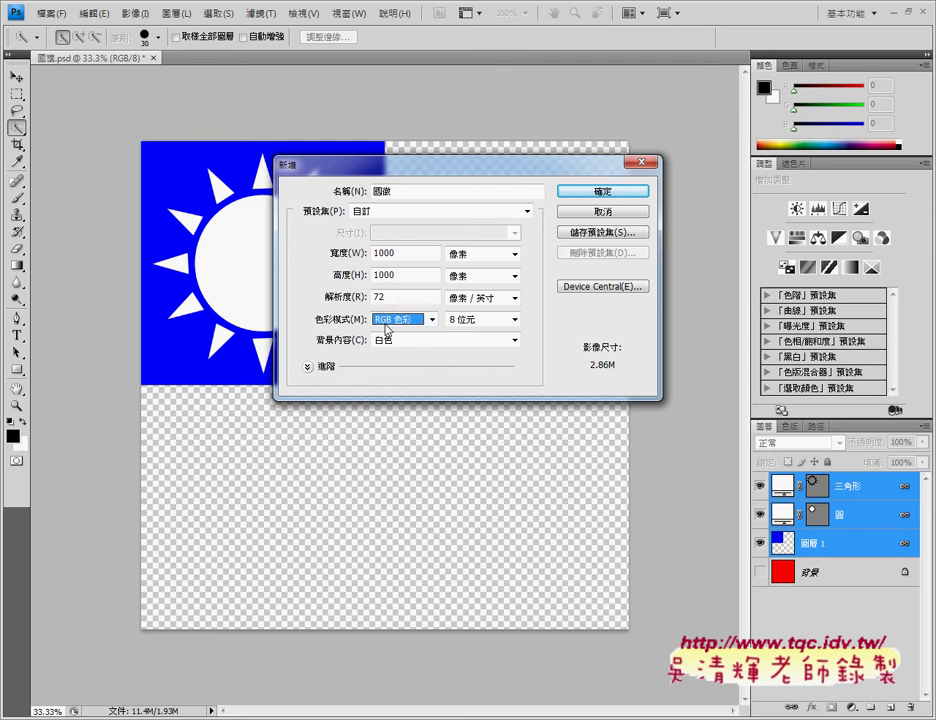
{"action": "left_click", "coordinate": [605, 192]}
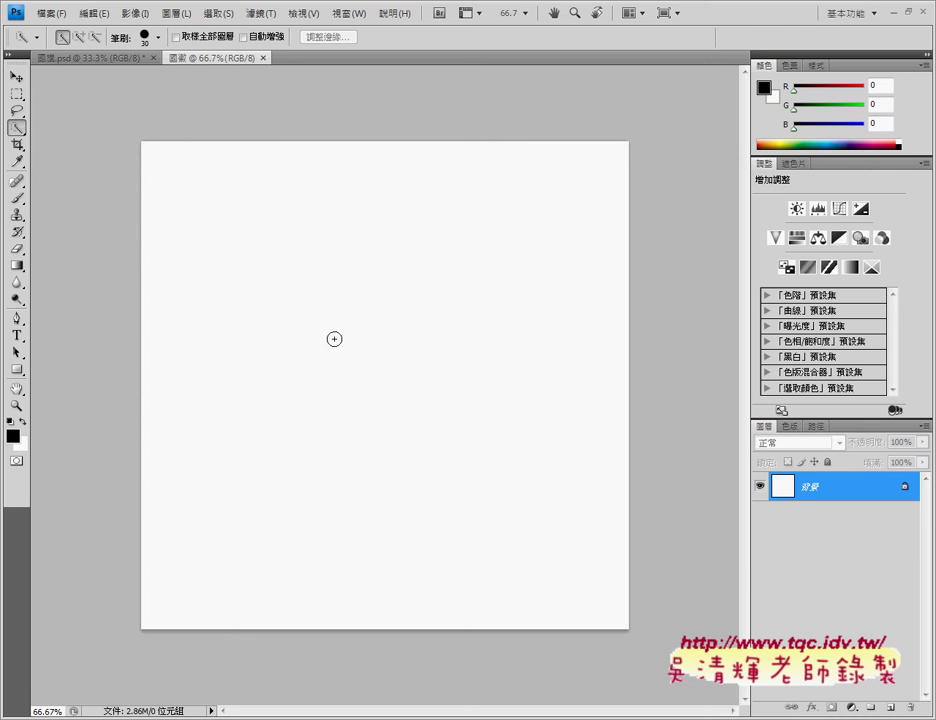
Check the 國旗.psd flag document, return to 國徽, and open the Edit menu.
{"action": "left_click", "coordinate": [80, 60]}
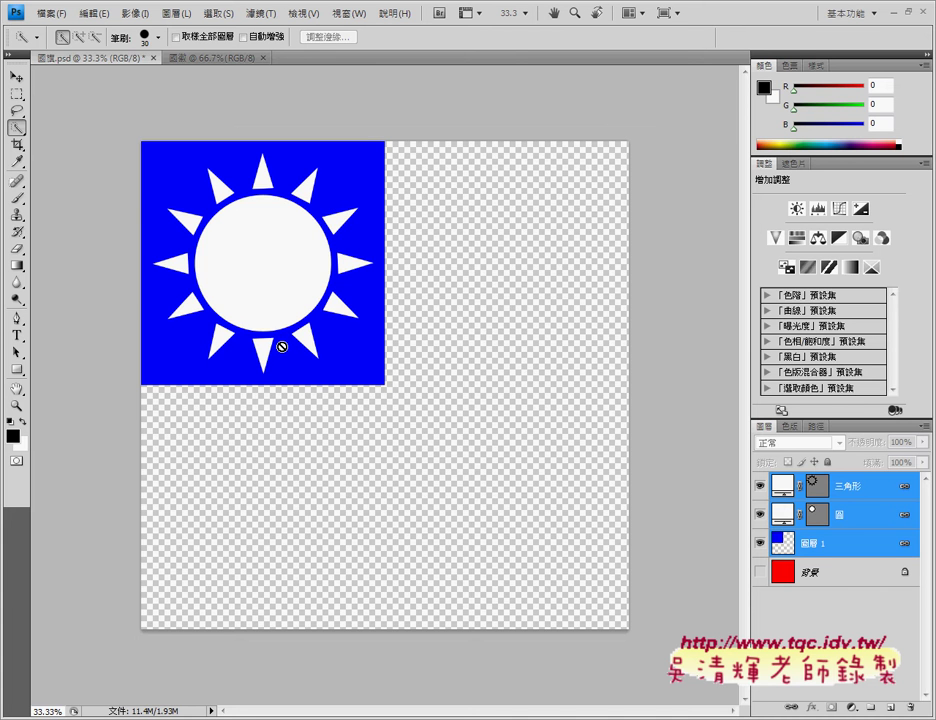
{"action": "left_click", "coordinate": [216, 60]}
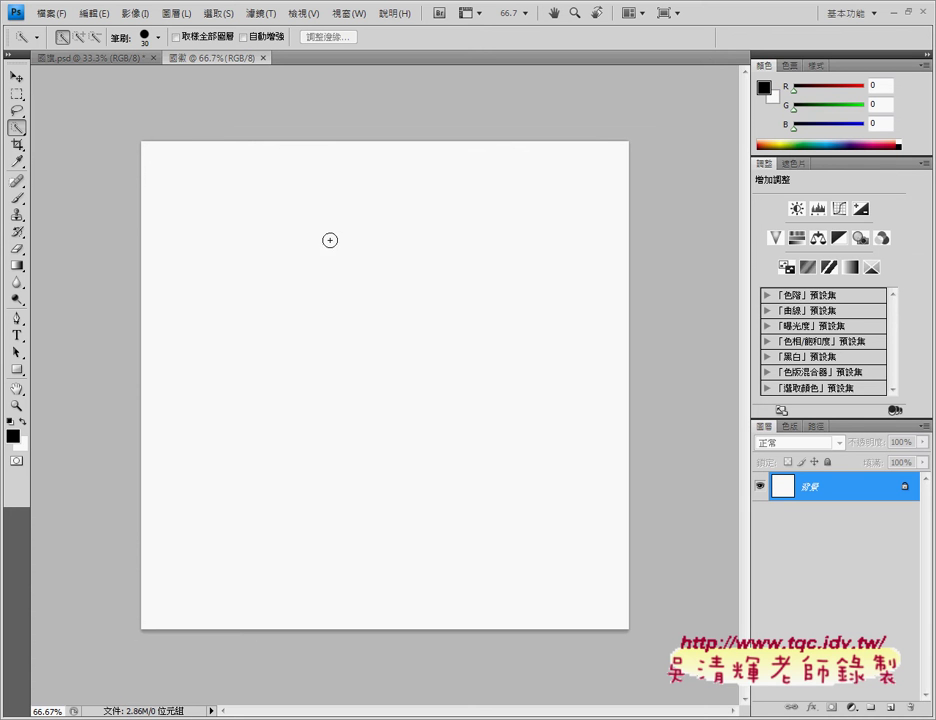
{"action": "left_click", "coordinate": [97, 14]}
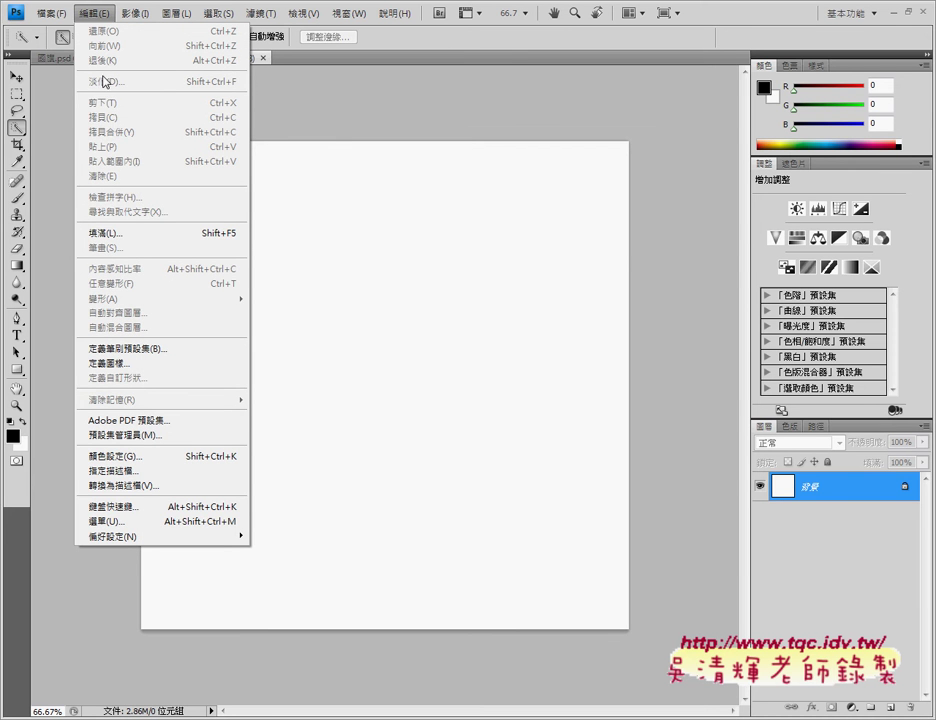
Open Fill with a custom colour and pick a dark blue in the Color Picker.
{"action": "left_click", "coordinate": [125, 243]}
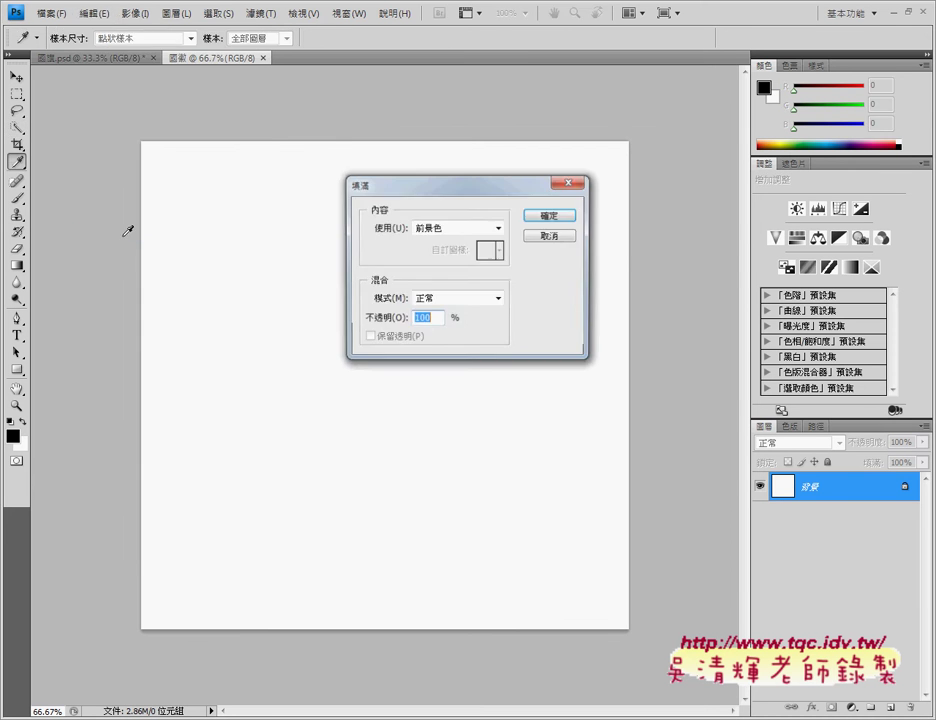
{"action": "left_click", "coordinate": [499, 229]}
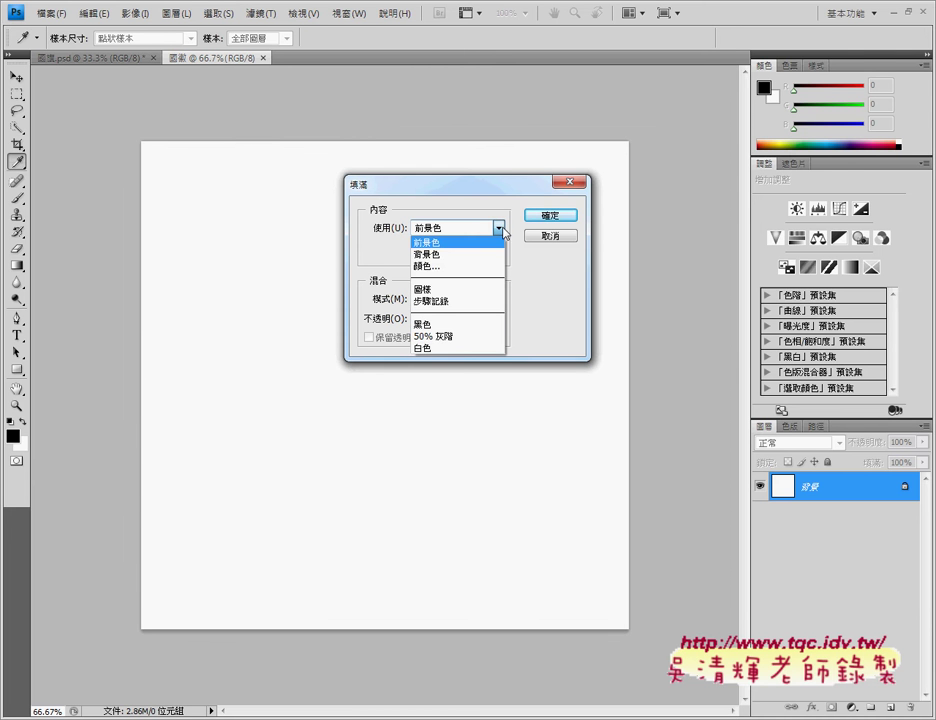
{"action": "left_click", "coordinate": [437, 267]}
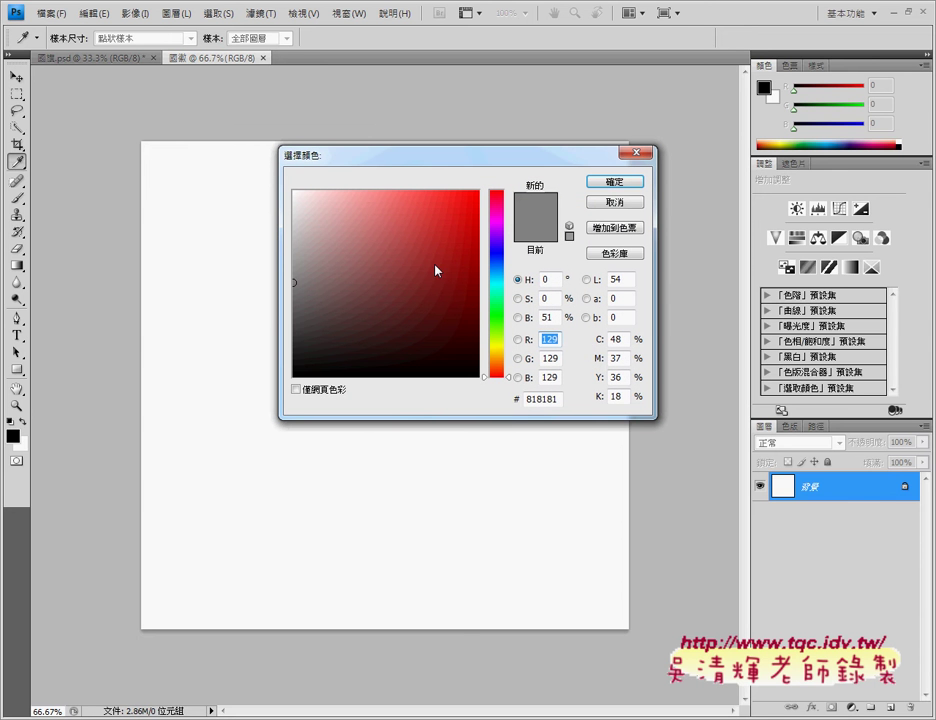
{"action": "left_click", "coordinate": [497, 258]}
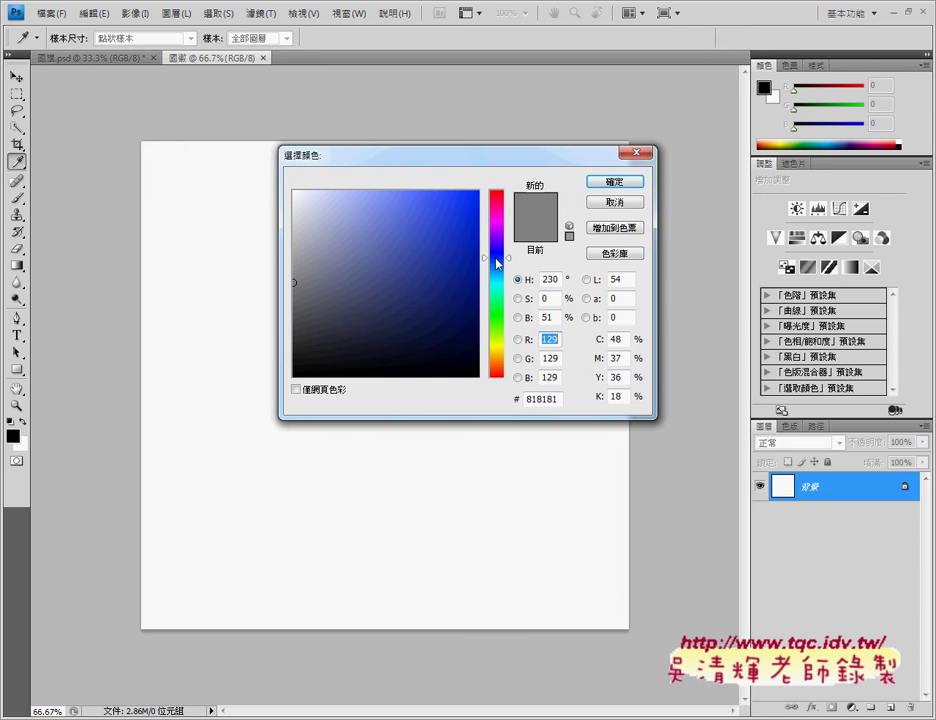
{"action": "left_click", "coordinate": [468, 267]}
{"action": "left_click", "coordinate": [456, 306]}
{"action": "left_click", "coordinate": [462, 286]}
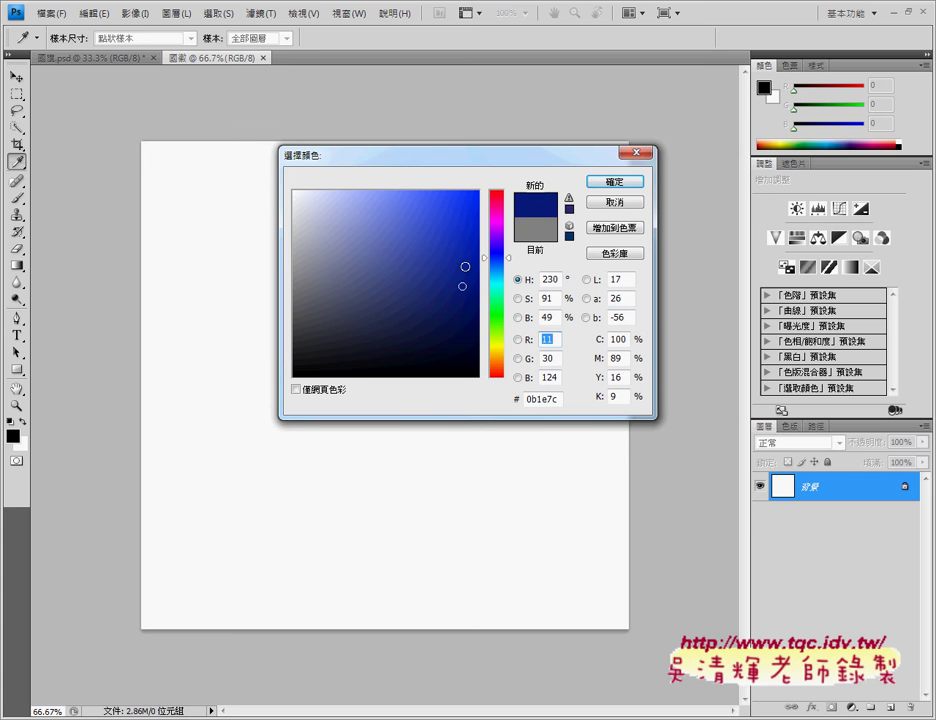
{"action": "left_click", "coordinate": [468, 273]}
{"action": "left_click", "coordinate": [468, 274]}
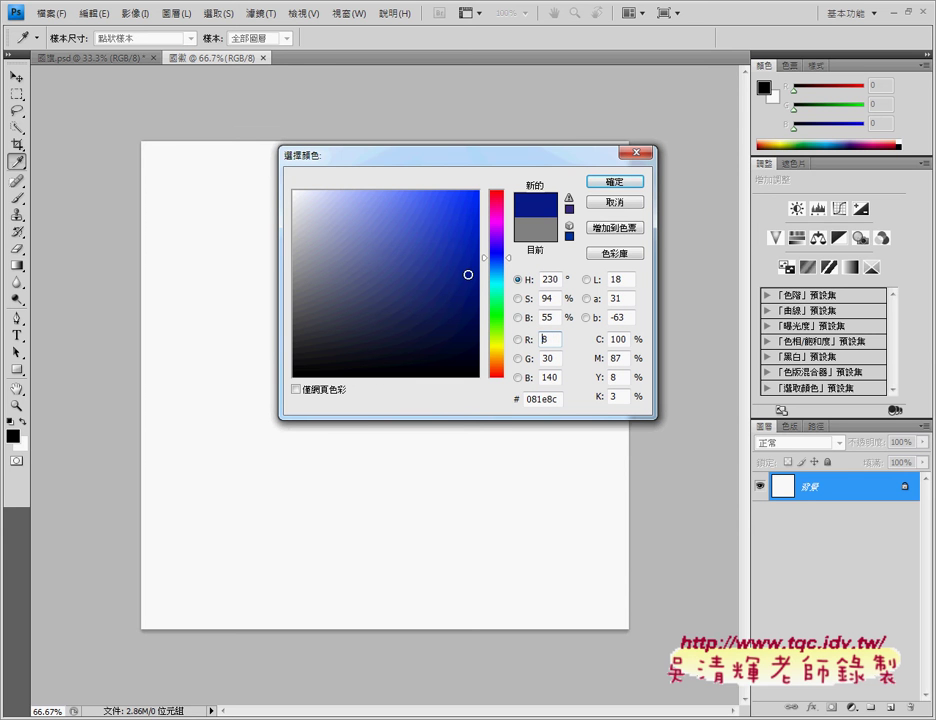
Enter R 0, G 0, B 255 for pure blue 0000ff.
{"action": "double_click", "coordinate": [557, 341]}
{"action": "type", "text": "0"}
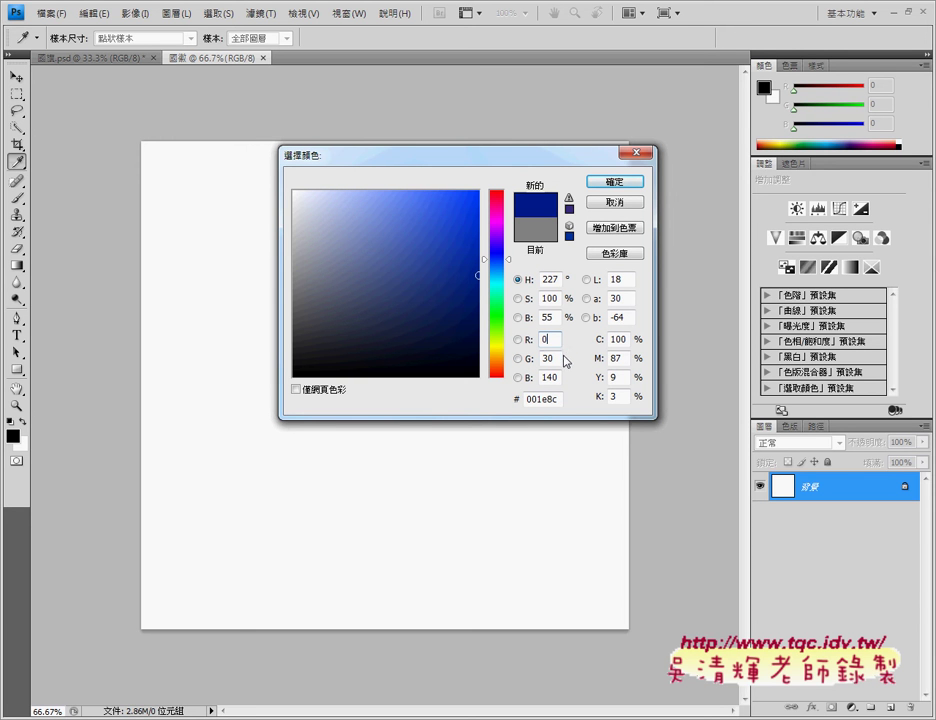
{"action": "left_click_drag", "start_coordinate": [560, 360], "coordinate": [542, 372]}
{"action": "type", "text": "0"}
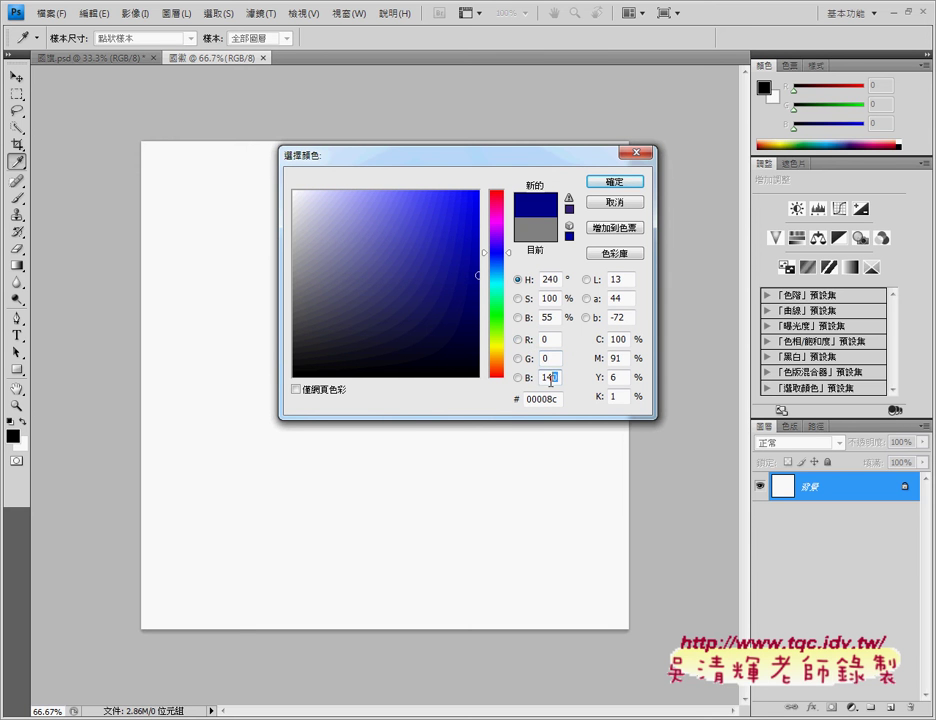
{"action": "left_click_drag", "start_coordinate": [556, 378], "coordinate": [530, 380]}
{"action": "type", "text": "255"}
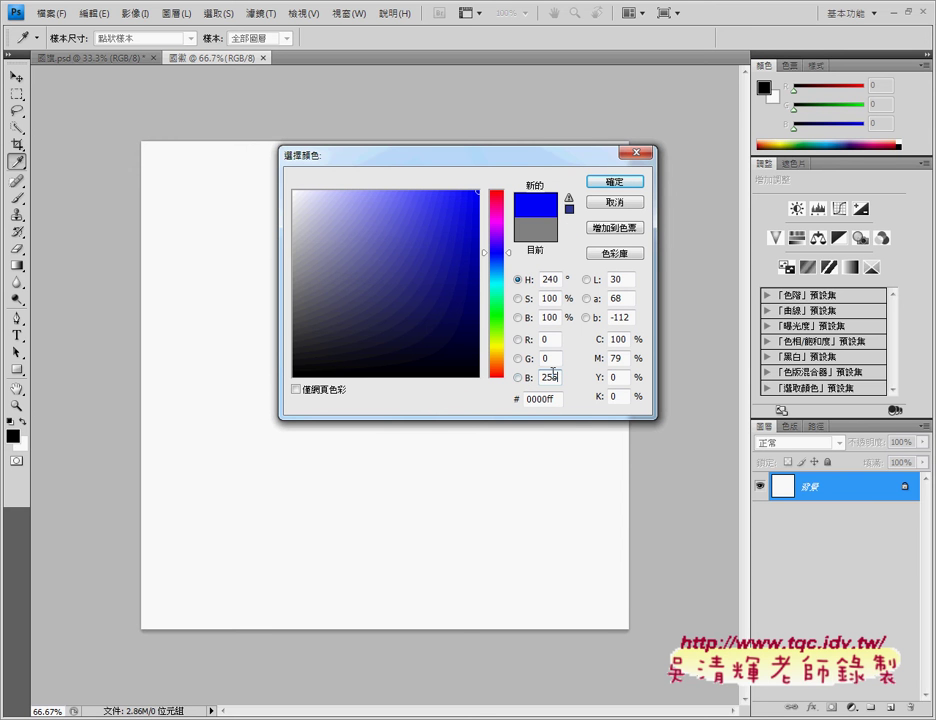
{"action": "left_click", "coordinate": [548, 339]}
{"action": "double_click", "coordinate": [550, 378]}
Fill the 國徽 canvas with pure blue, then drag it toward the 國旗.psd flag document.
{"action": "left_click", "coordinate": [618, 187]}
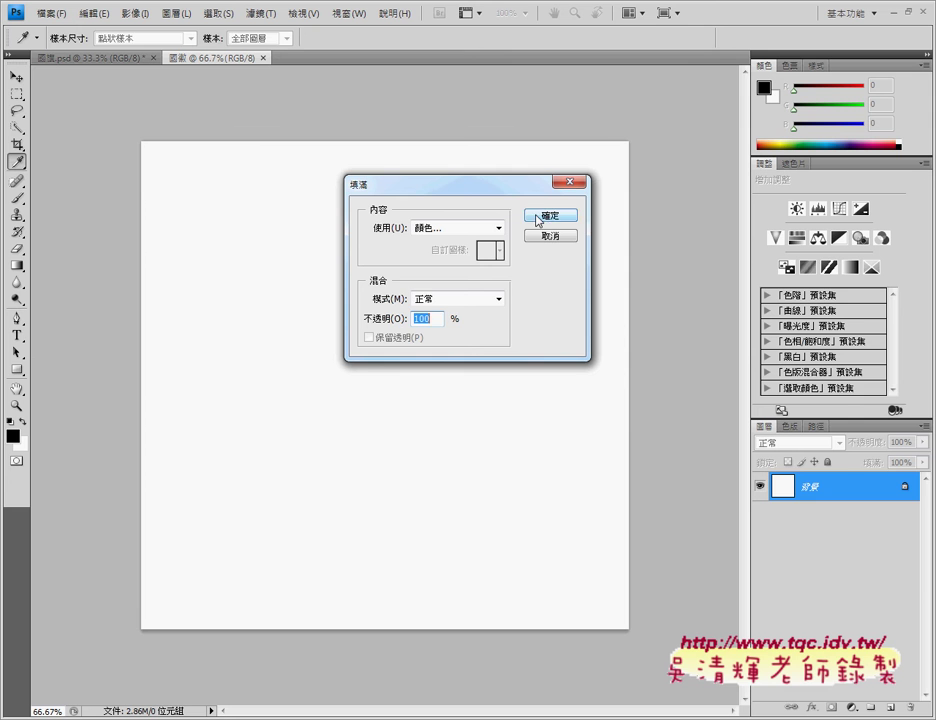
{"action": "left_click", "coordinate": [543, 216]}
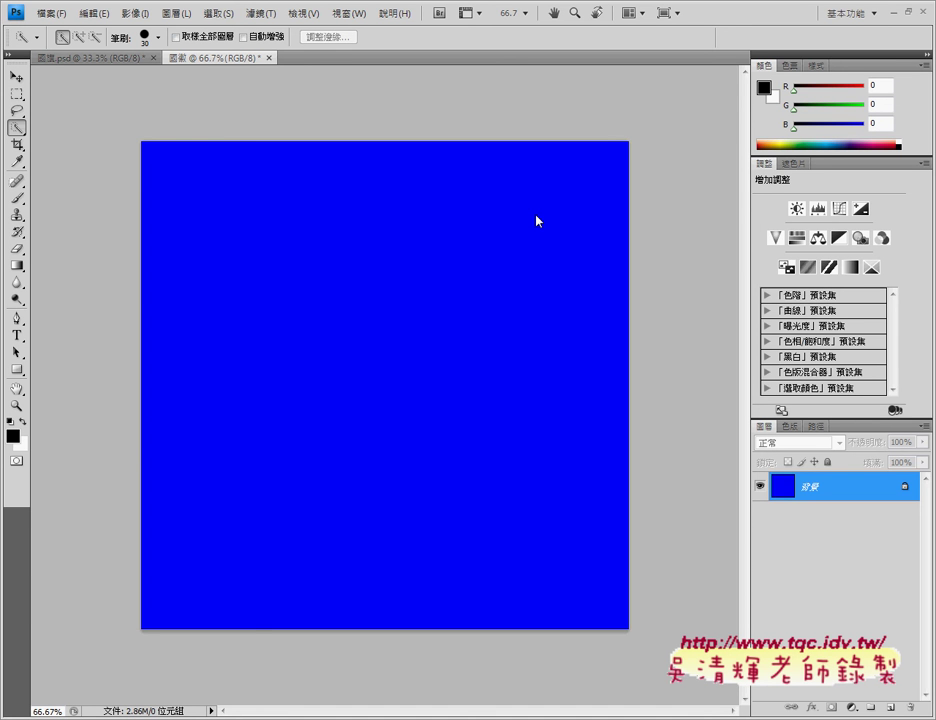
{"action": "left_click_drag", "start_coordinate": [536, 220], "coordinate": [106, 75]}
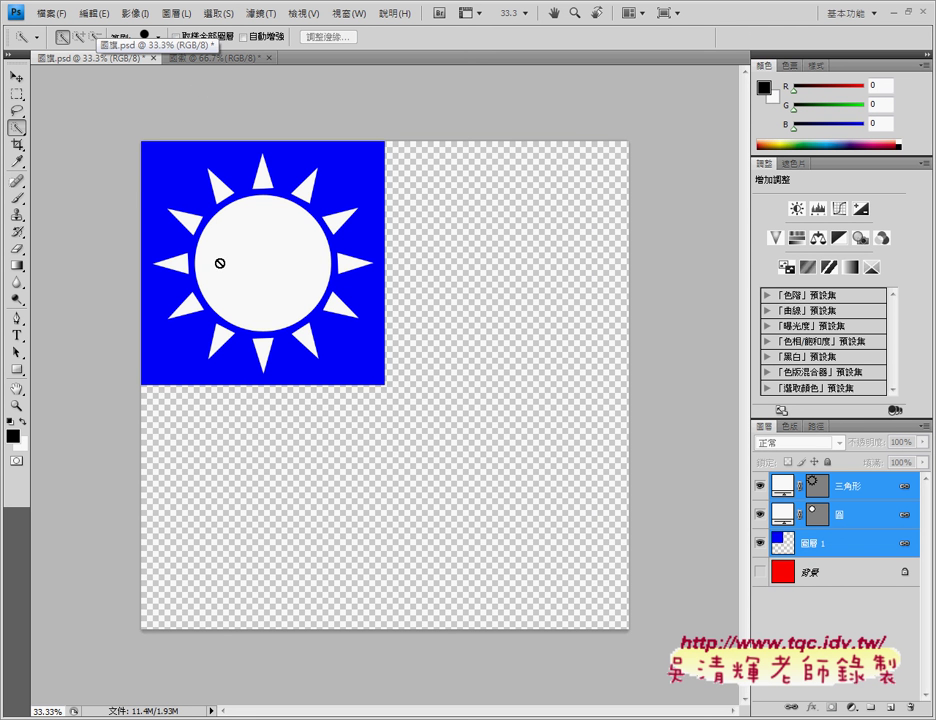
{"action": "mouse_move", "coordinate": [106, 75]}
{"action": "left_mouse_down"}
{"action": "mouse_move", "coordinate": [257, 167]}
{"action": "mouse_move", "coordinate": [344, 339]}
{"action": "mouse_move", "coordinate": [167, 240]}
{"action": "mouse_move", "coordinate": [259, 184]}
{"action": "mouse_move", "coordinate": [347, 326]}
{"action": "mouse_move", "coordinate": [190, 167]}
{"action": "mouse_move", "coordinate": [321, 298]}
{"action": "mouse_move", "coordinate": [221, 65]}
{"action": "left_mouse_up"}
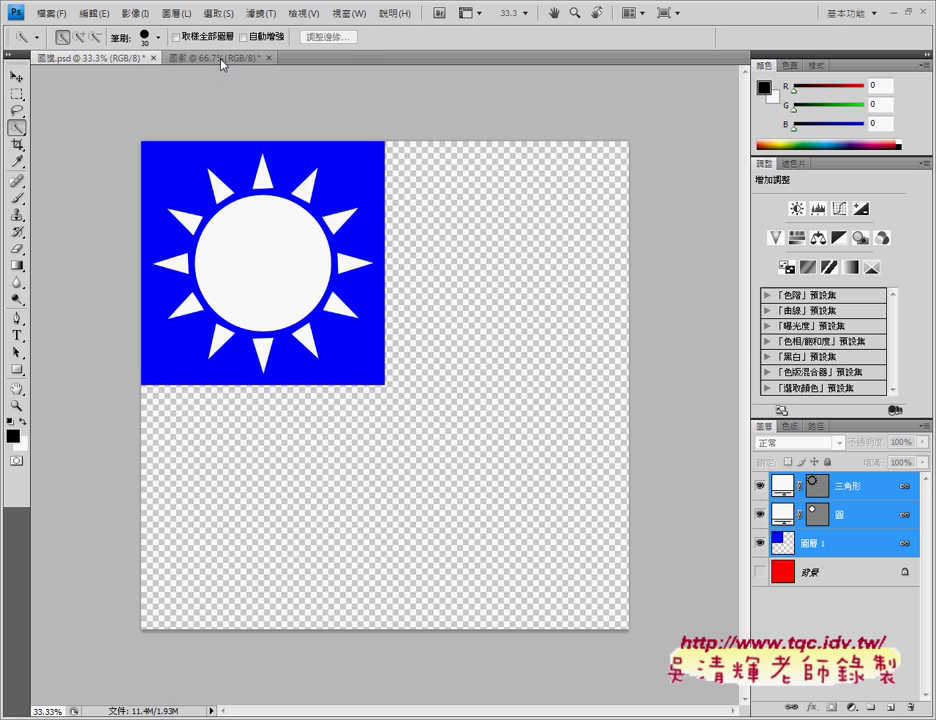